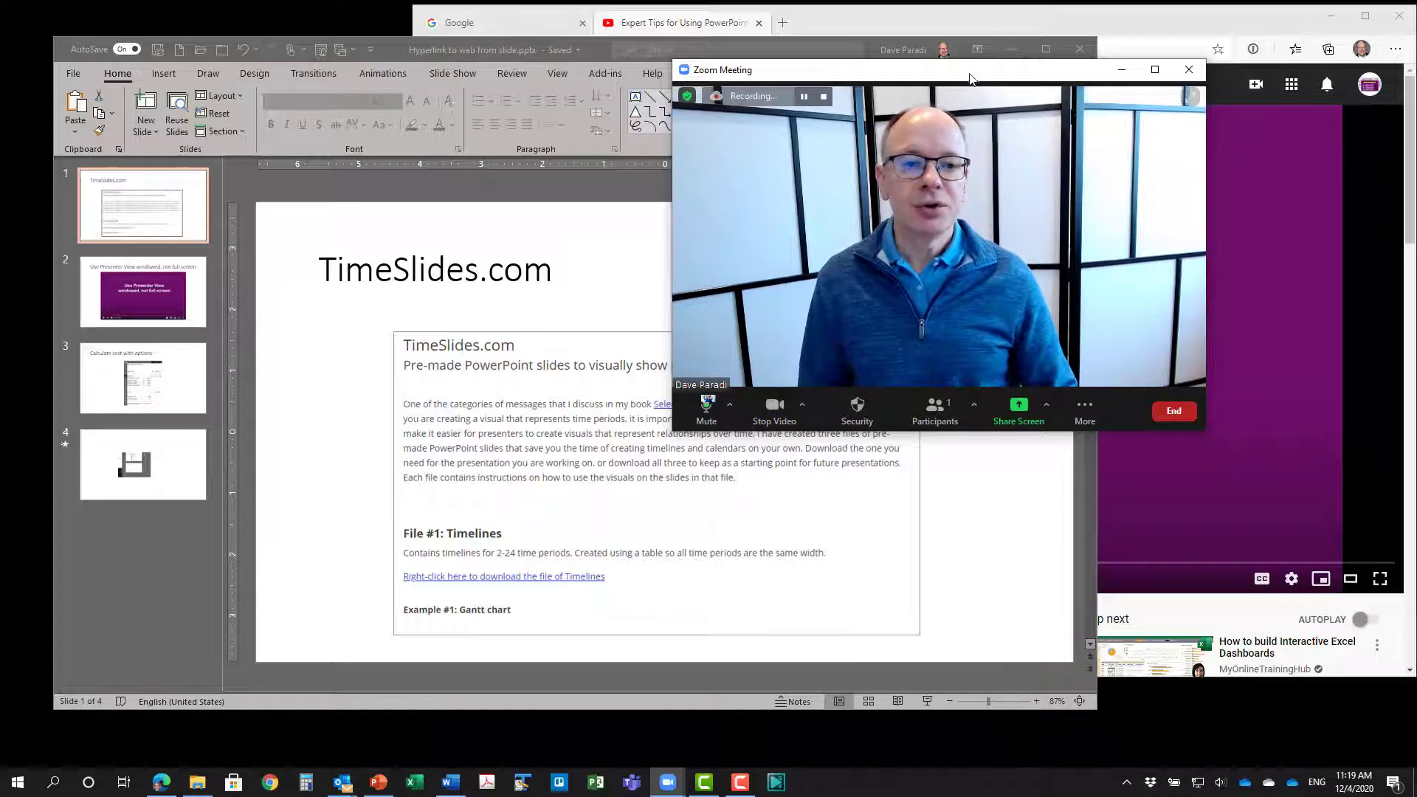
Step: Move the Zoom meeting window right, shrink it, and bring PowerPoint to the front
{"action": "left_click_drag", "start_coordinate": [970, 74], "coordinate": [1167, 84]}
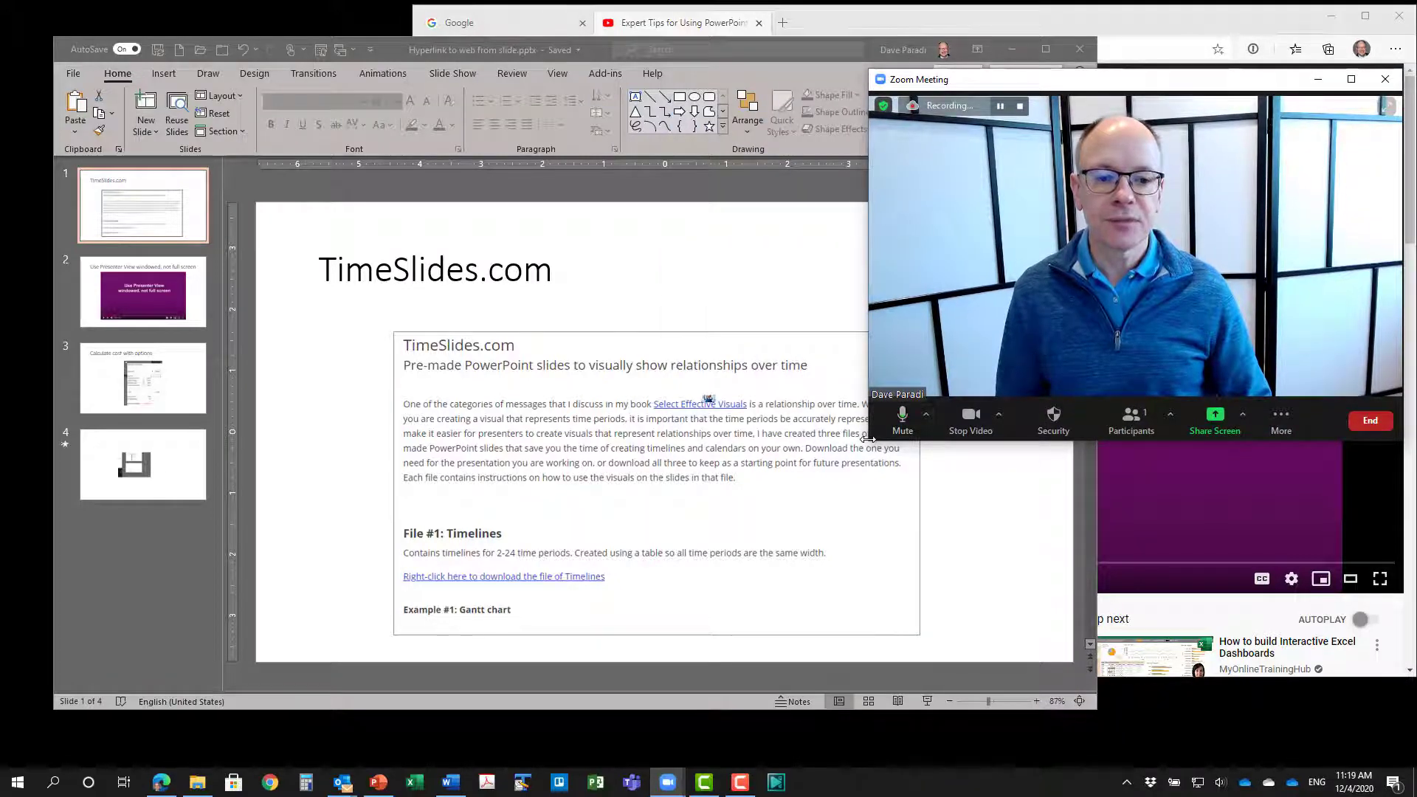
{"action": "left_click_drag", "start_coordinate": [868, 439], "coordinate": [1073, 284]}
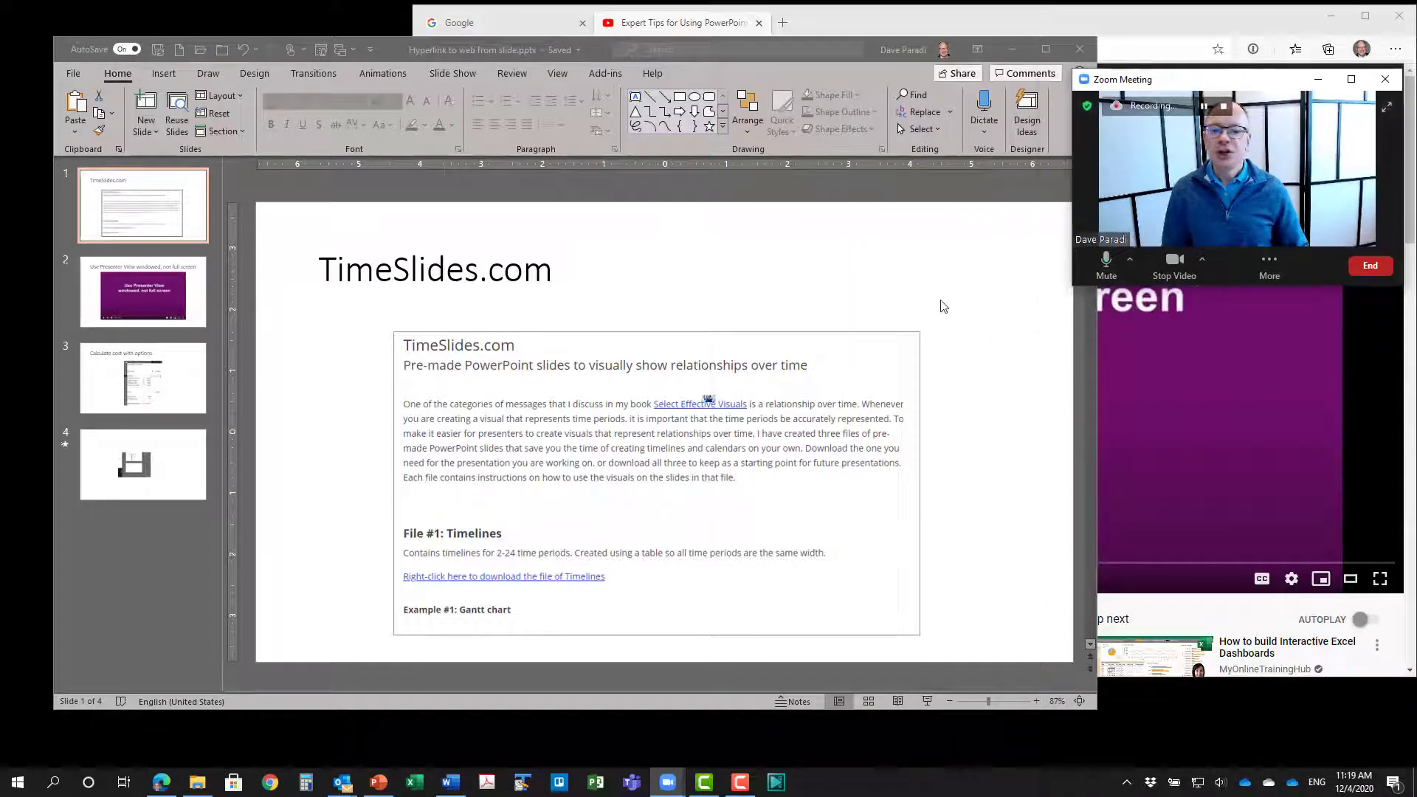
{"action": "left_click", "coordinate": [601, 249]}
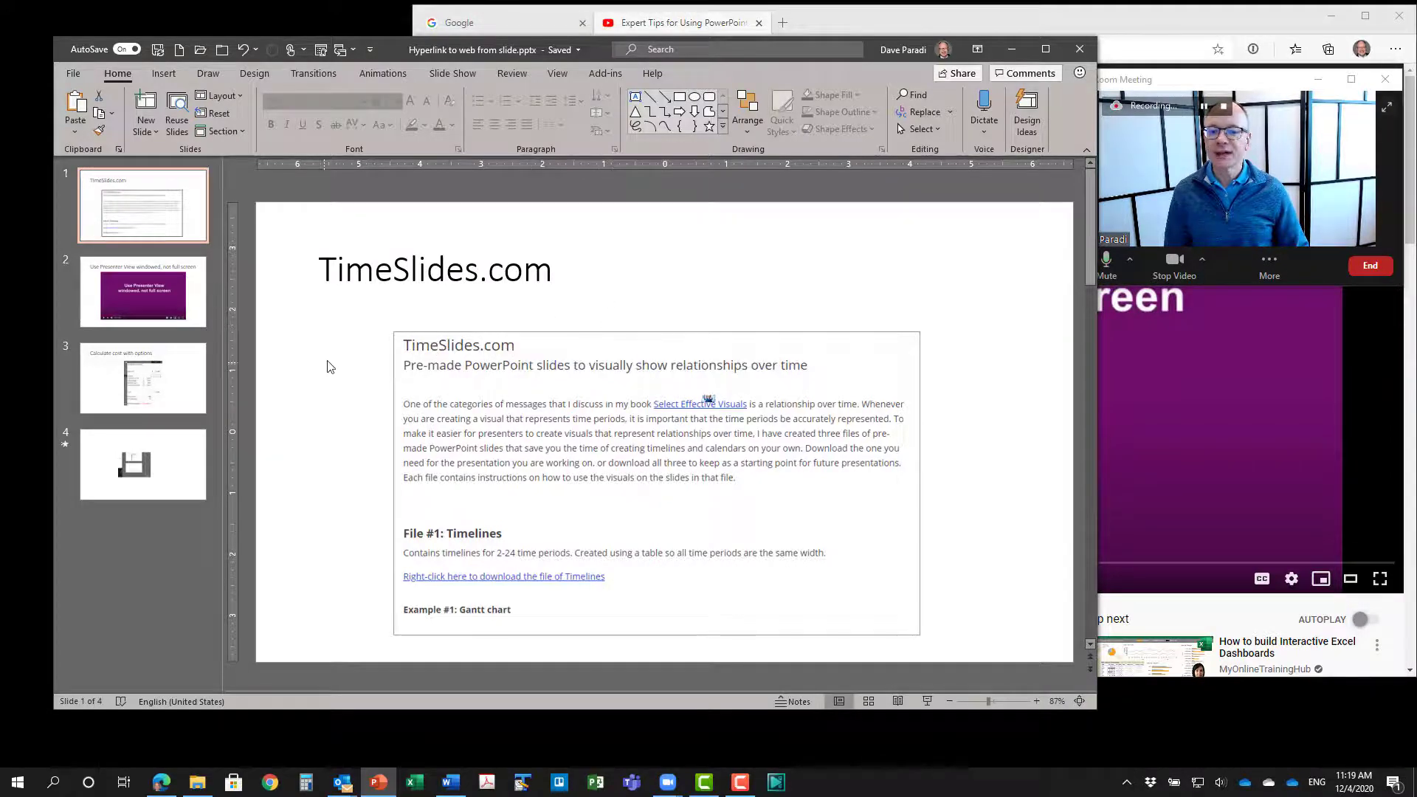
Step: Scroll through the four slides and return to slide 1, TimeSlides.com
{"action": "scroll", "coordinate": [330, 366], "scroll_direction": "down", "scroll_amount": 1}
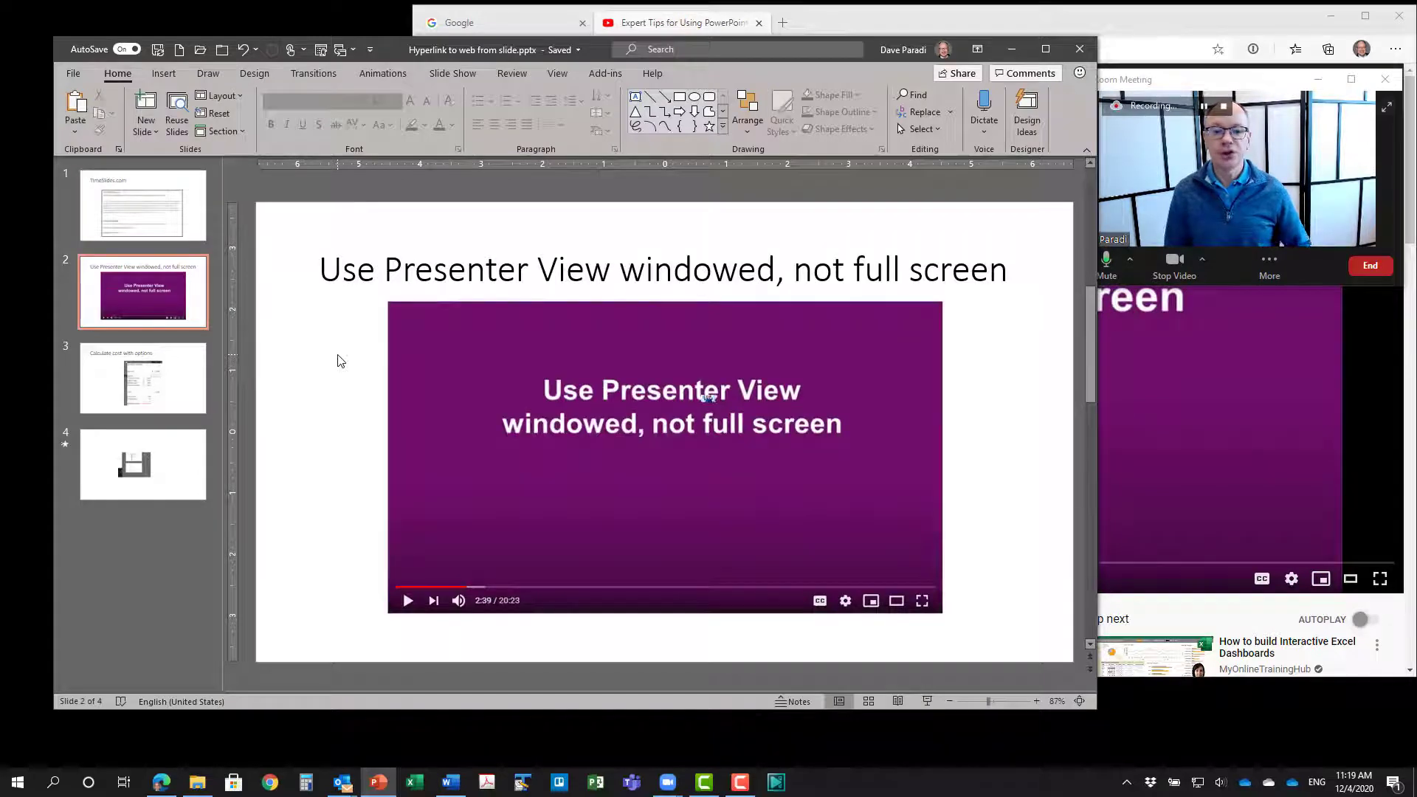
{"action": "scroll", "coordinate": [333, 362], "scroll_direction": "down", "scroll_amount": 1}
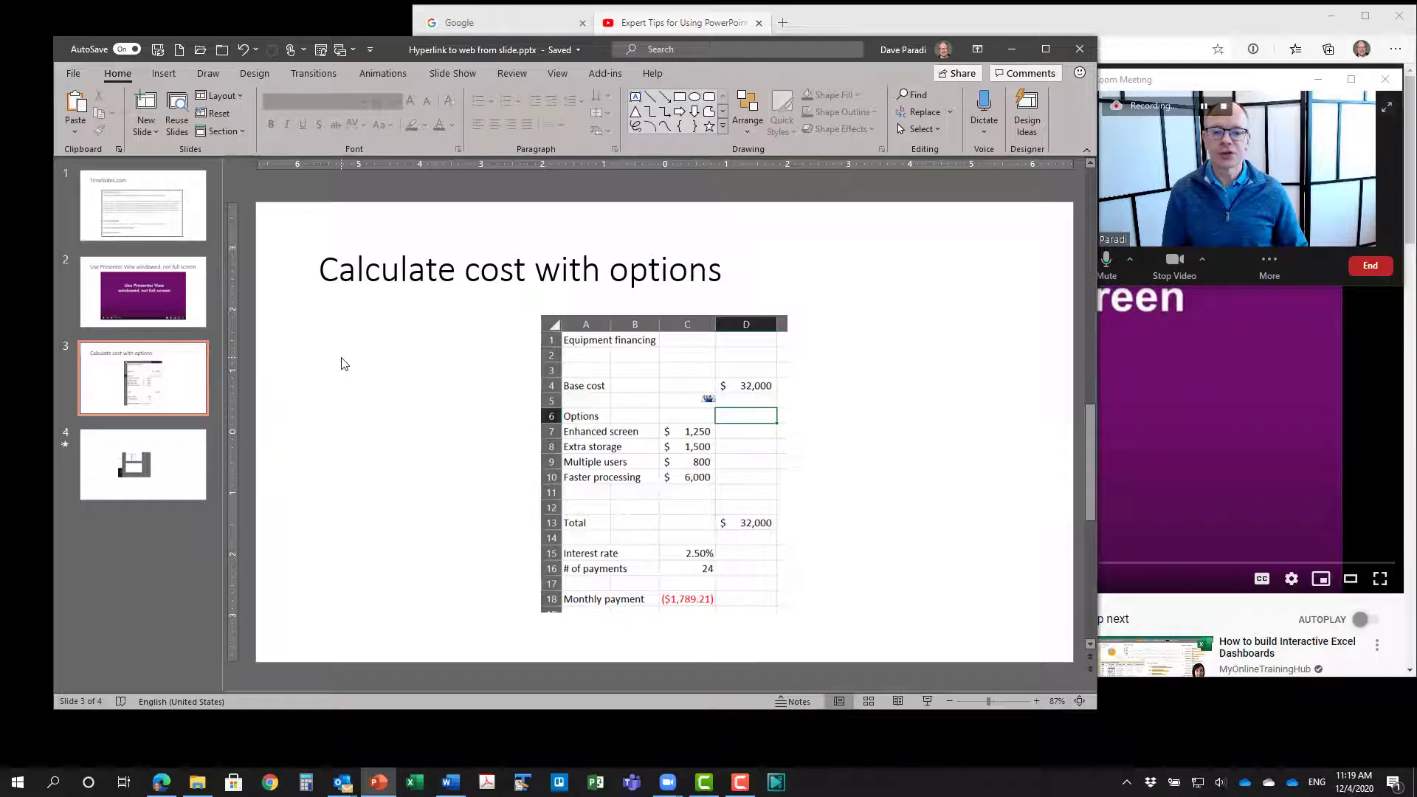
{"action": "scroll", "coordinate": [349, 355], "scroll_direction": "up", "scroll_amount": 1}
{"action": "scroll", "coordinate": [350, 350], "scroll_direction": "up", "scroll_amount": 1}
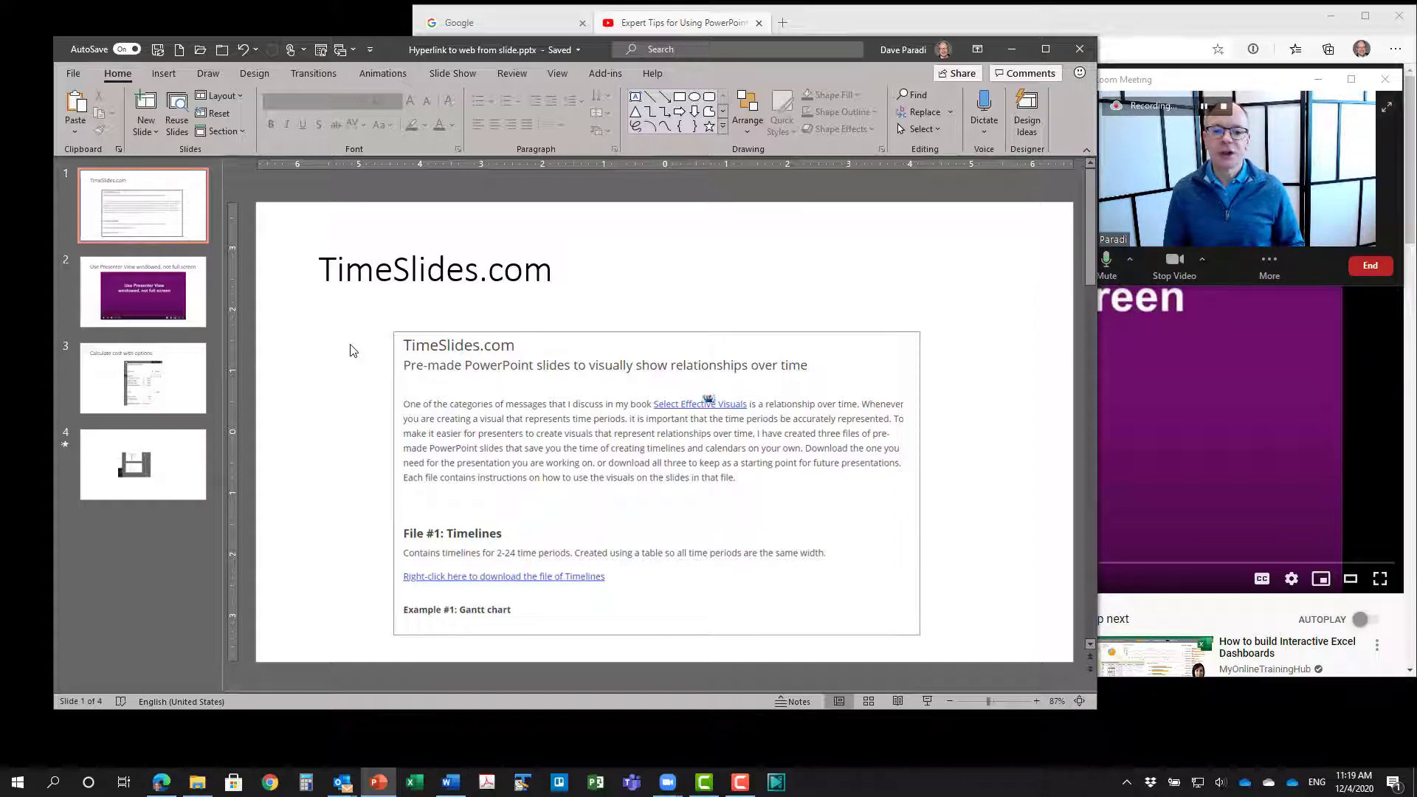
{"action": "key", "text": "super+shift+s"}
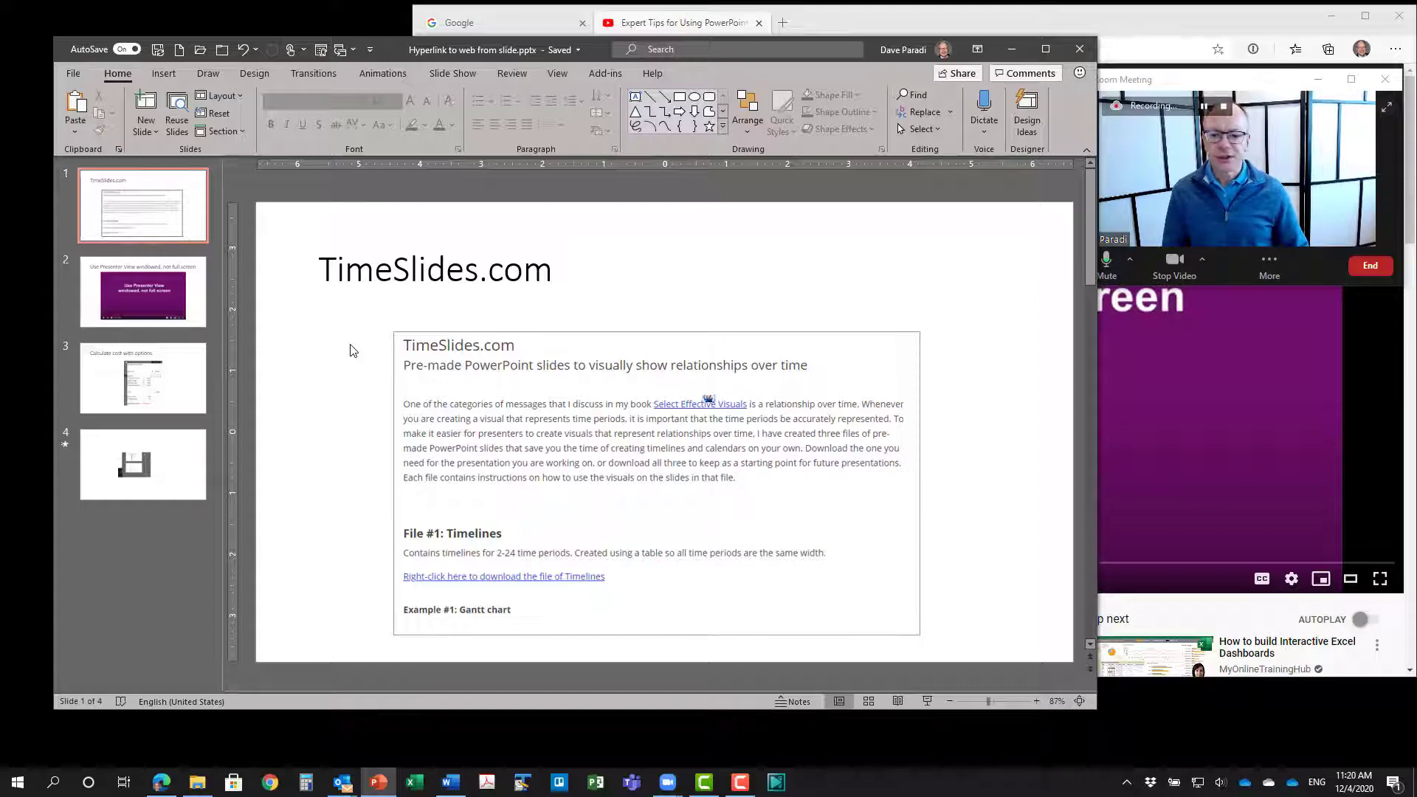
Step: Check the TimeSlides.com picture's hyperlink without changing it, then go to slide 2
{"action": "mouse_move", "coordinate": [506, 362]}
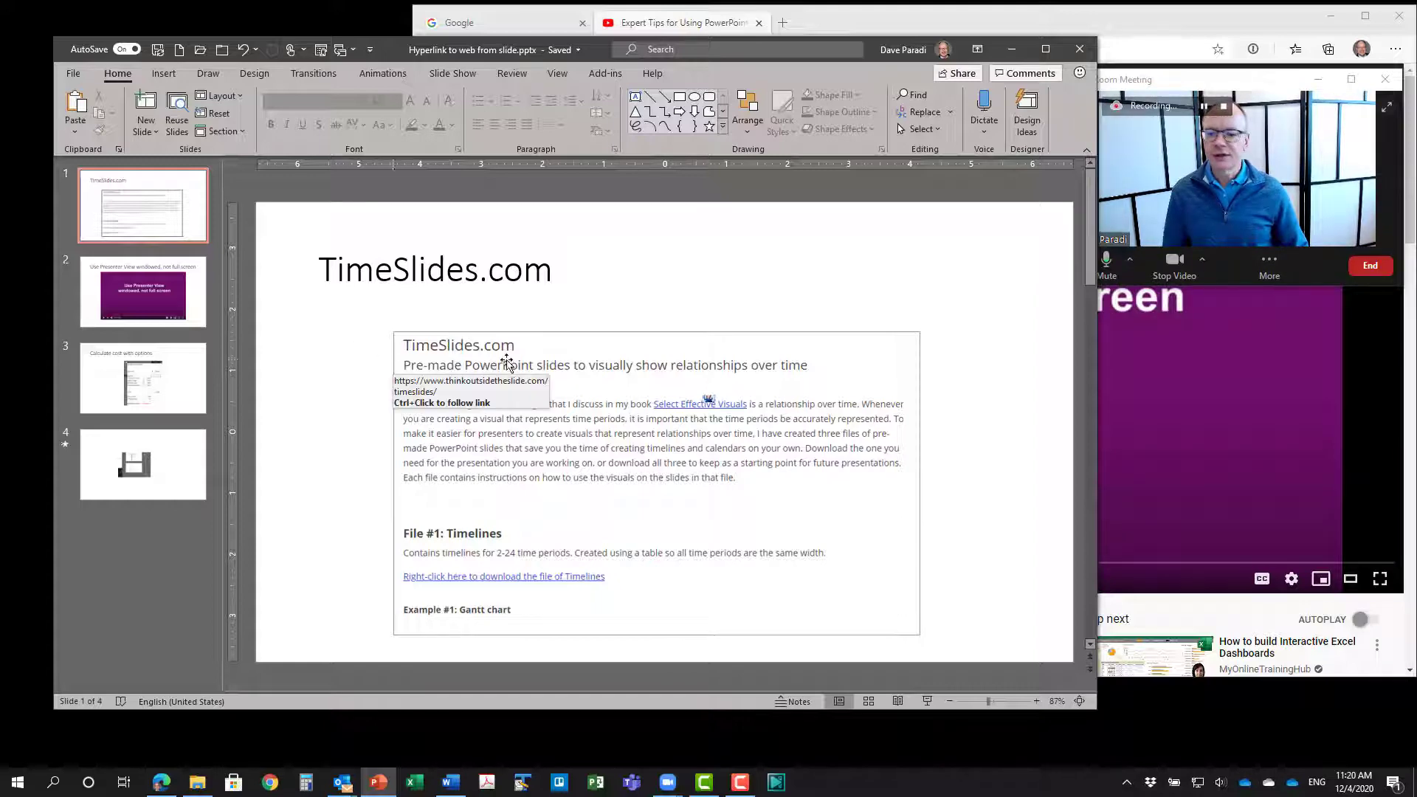
{"action": "left_click", "coordinate": [560, 361]}
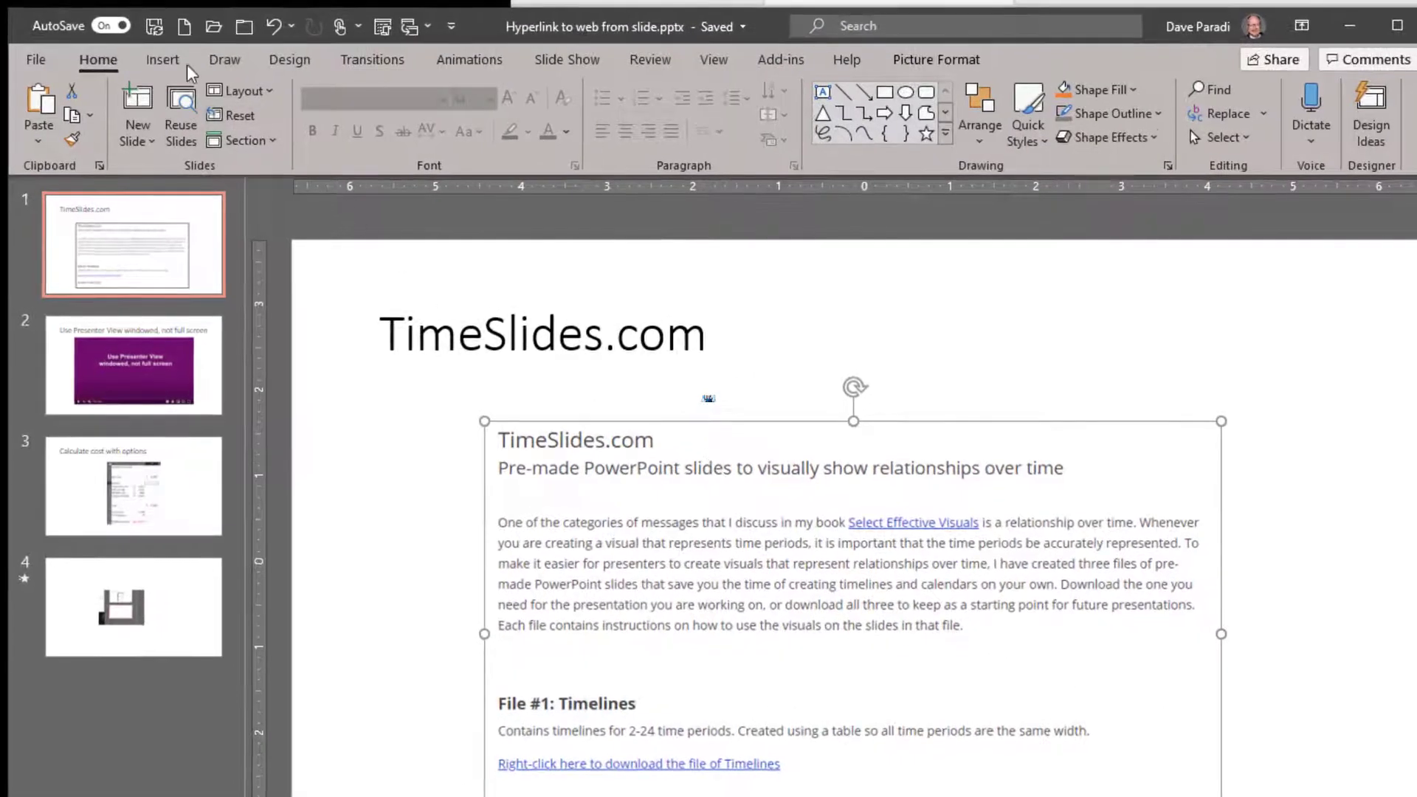
{"action": "left_click", "coordinate": [162, 59]}
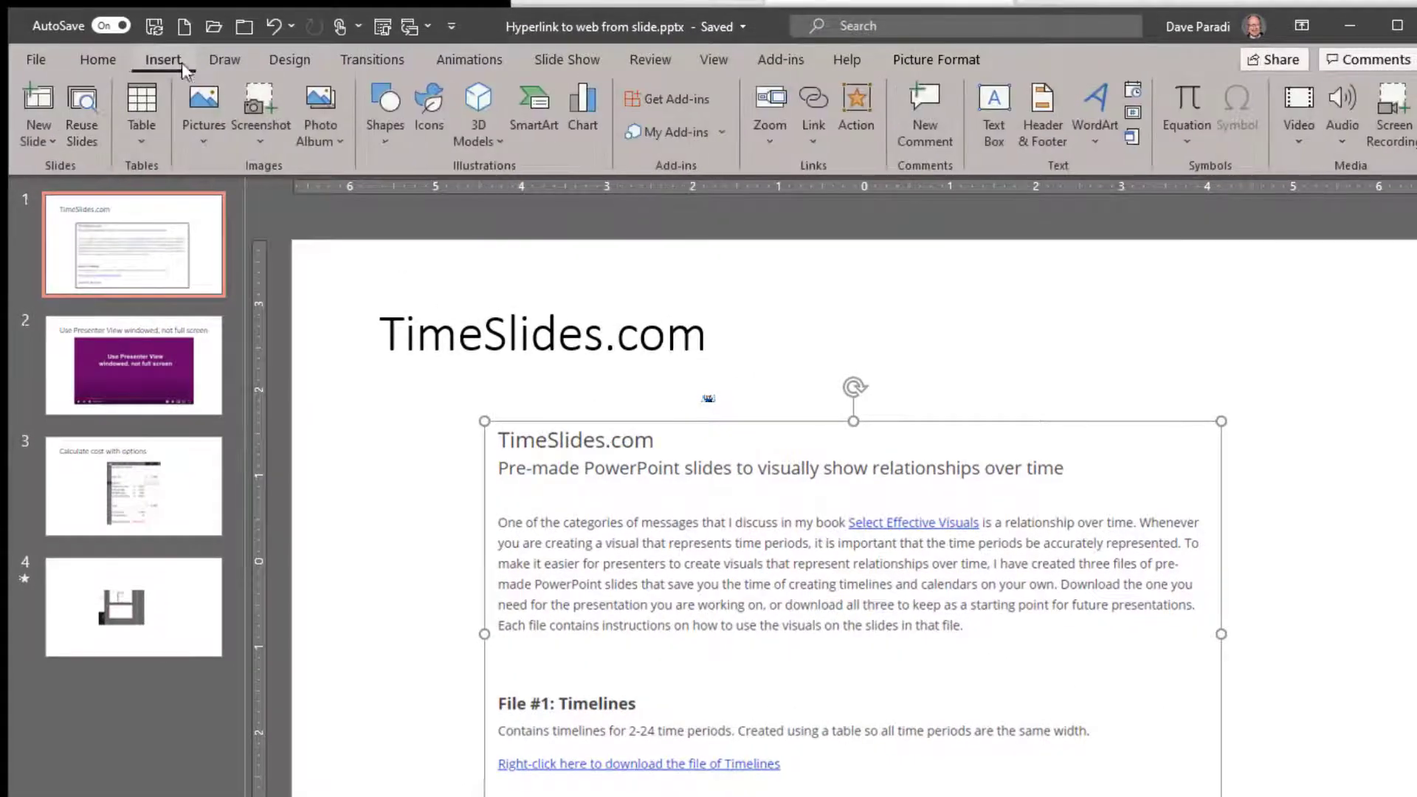
{"action": "left_click", "coordinate": [815, 102]}
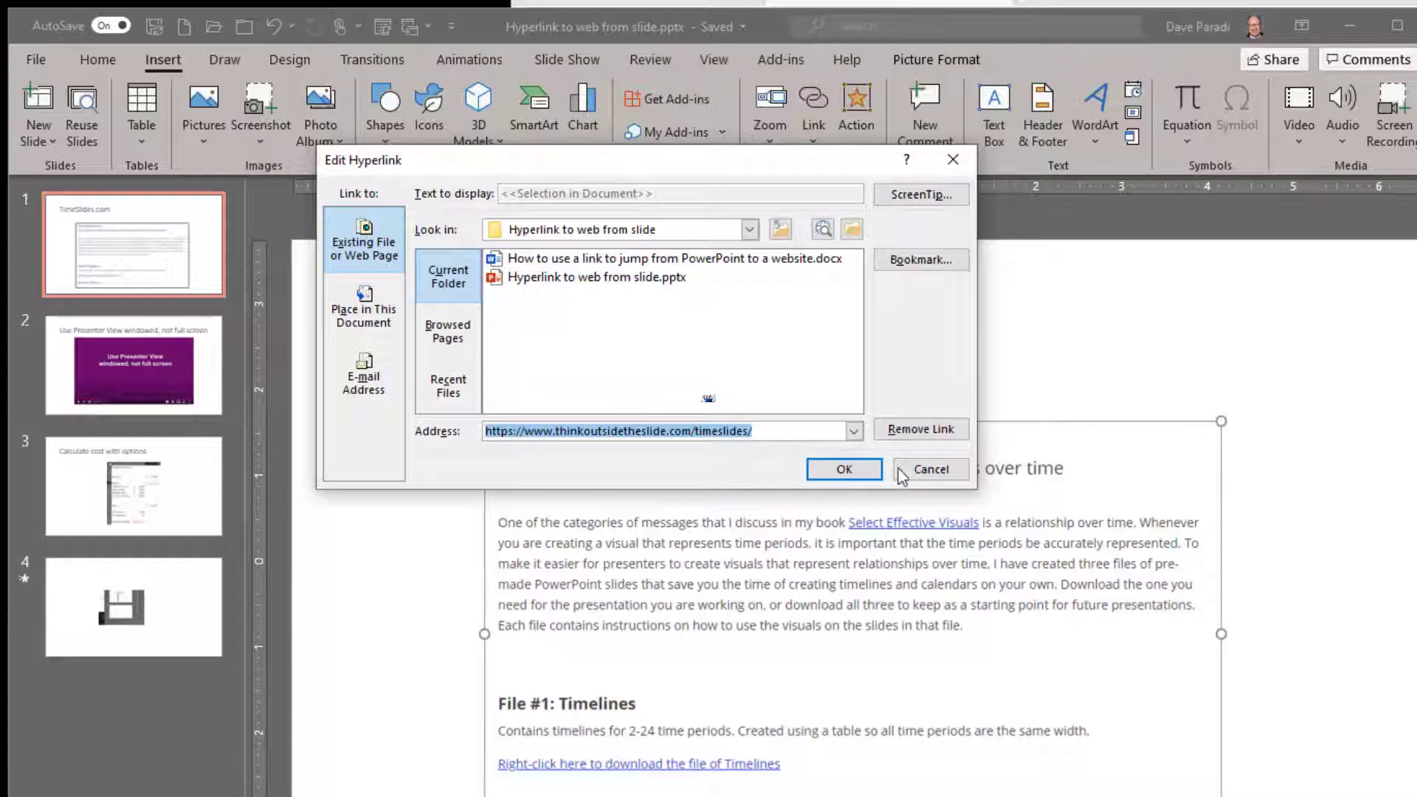
{"action": "left_click", "coordinate": [928, 470]}
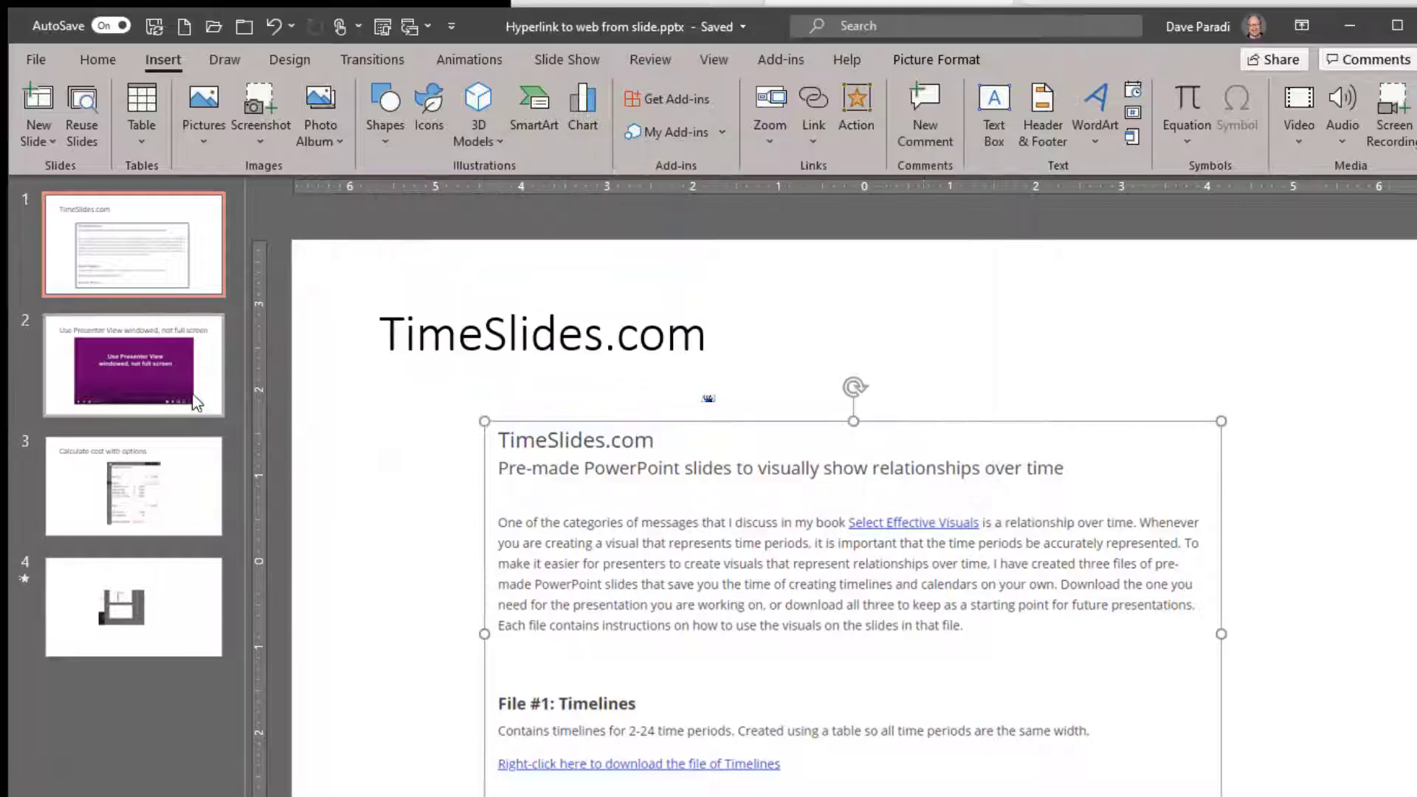
{"action": "left_click", "coordinate": [133, 365]}
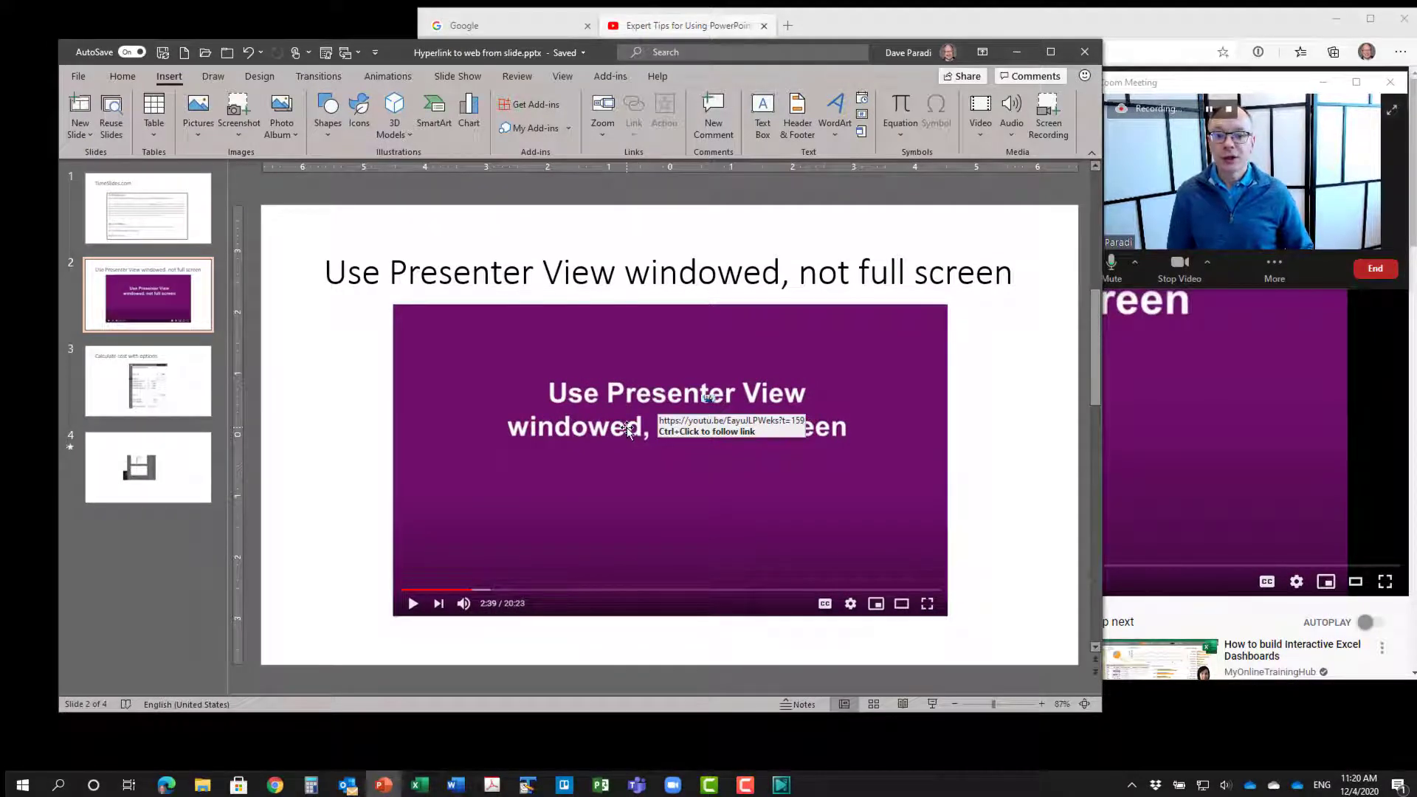
Step: Copy the YouTube video's share link set to start at 2:39
{"action": "left_click", "coordinate": [715, 28]}
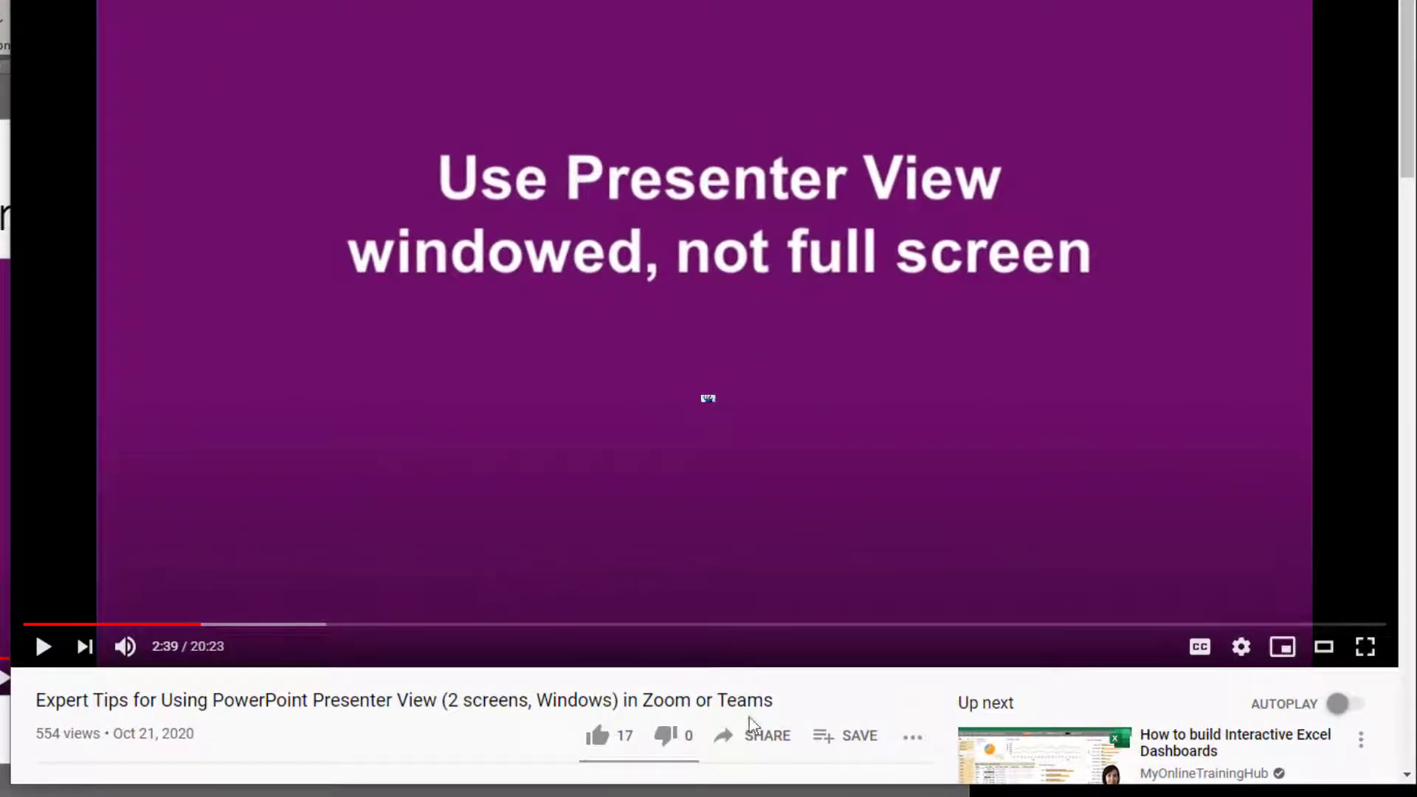
{"action": "left_click", "coordinate": [762, 736]}
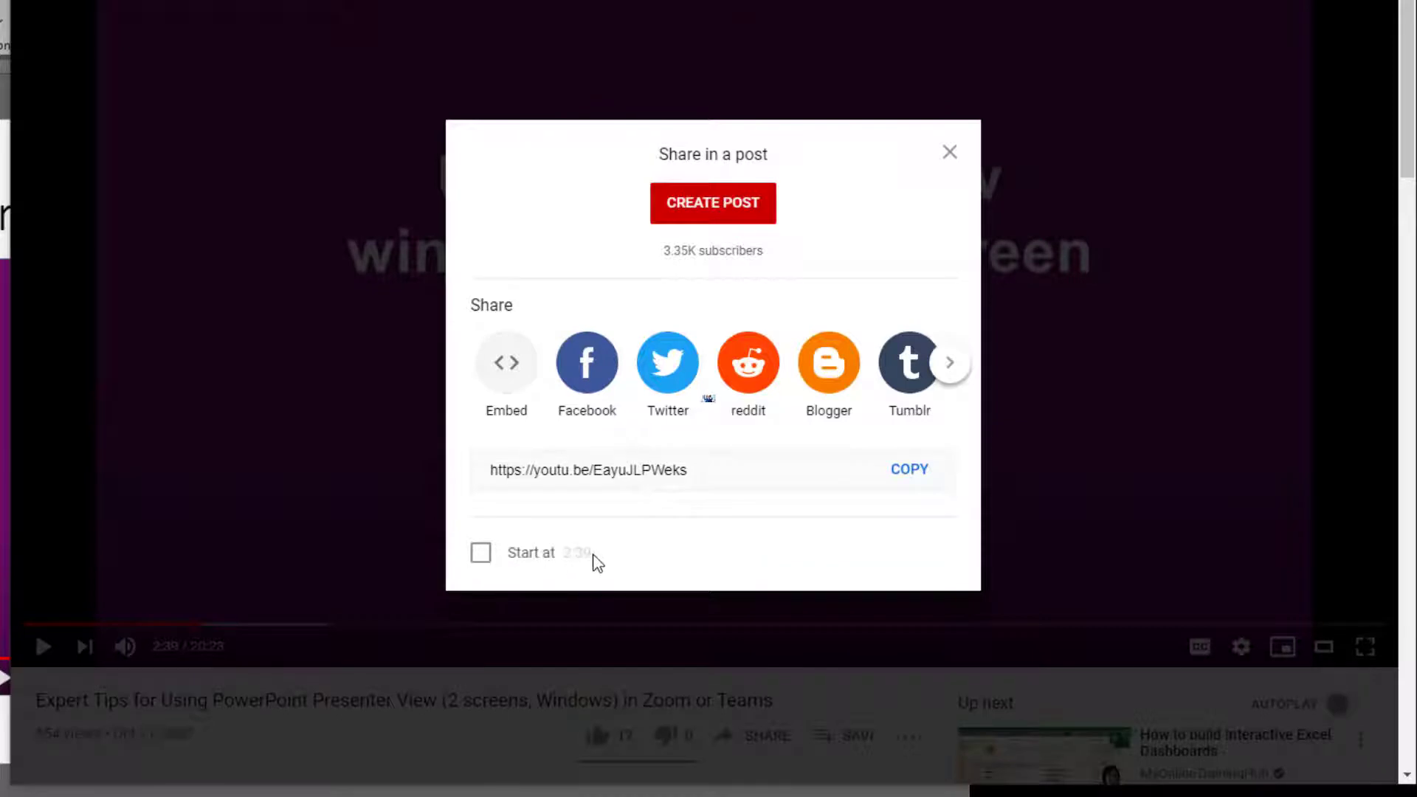
{"action": "left_click", "coordinate": [481, 559]}
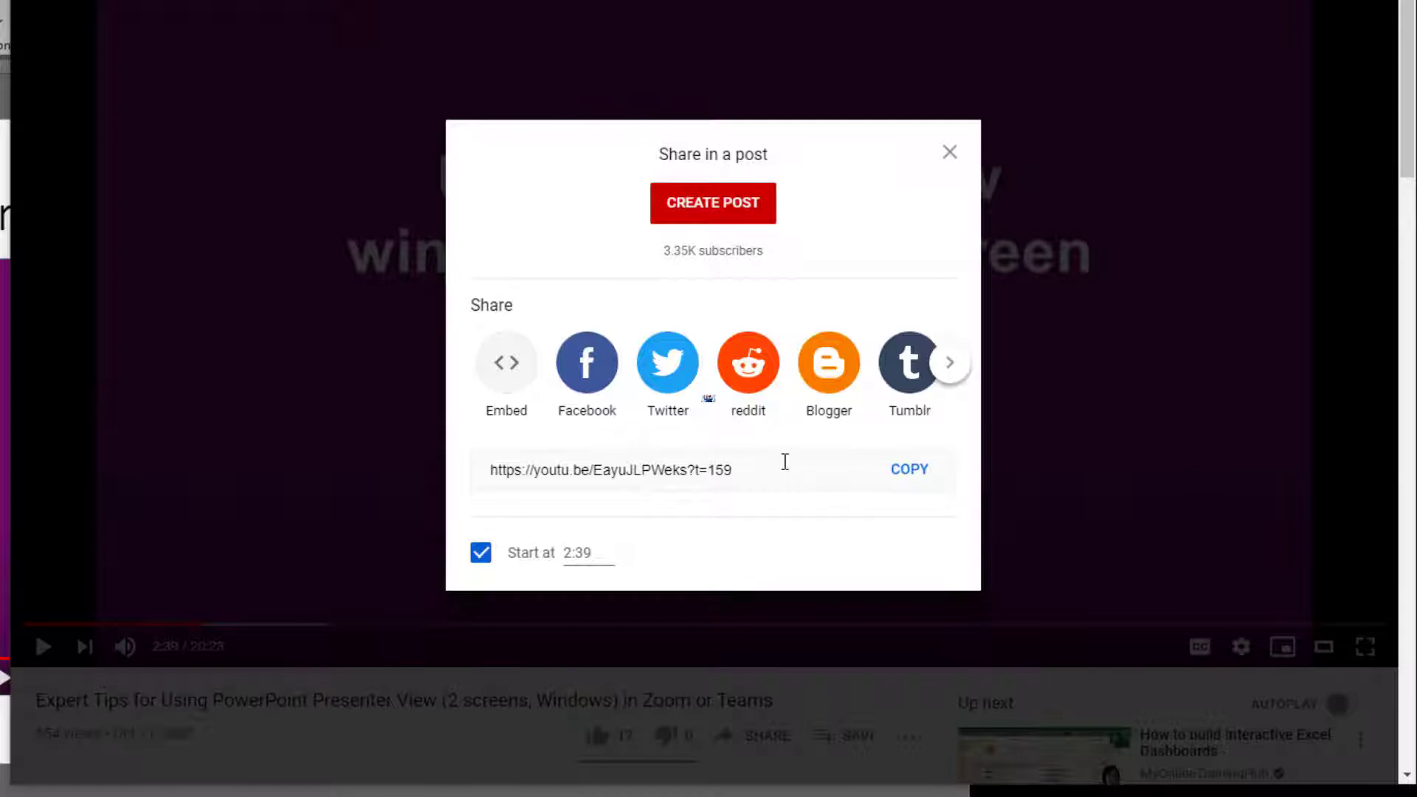
{"action": "left_click", "coordinate": [912, 473]}
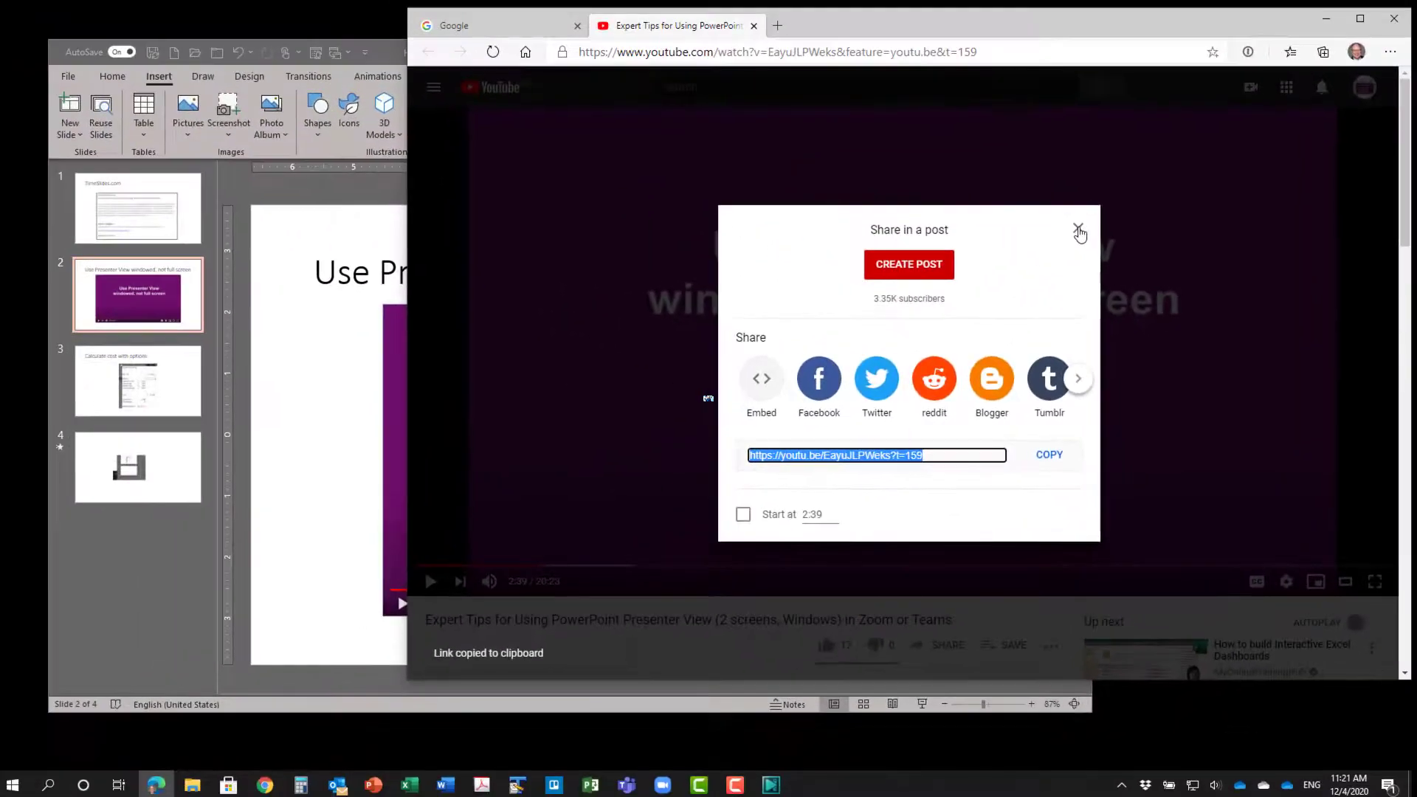
{"action": "left_click", "coordinate": [949, 152]}
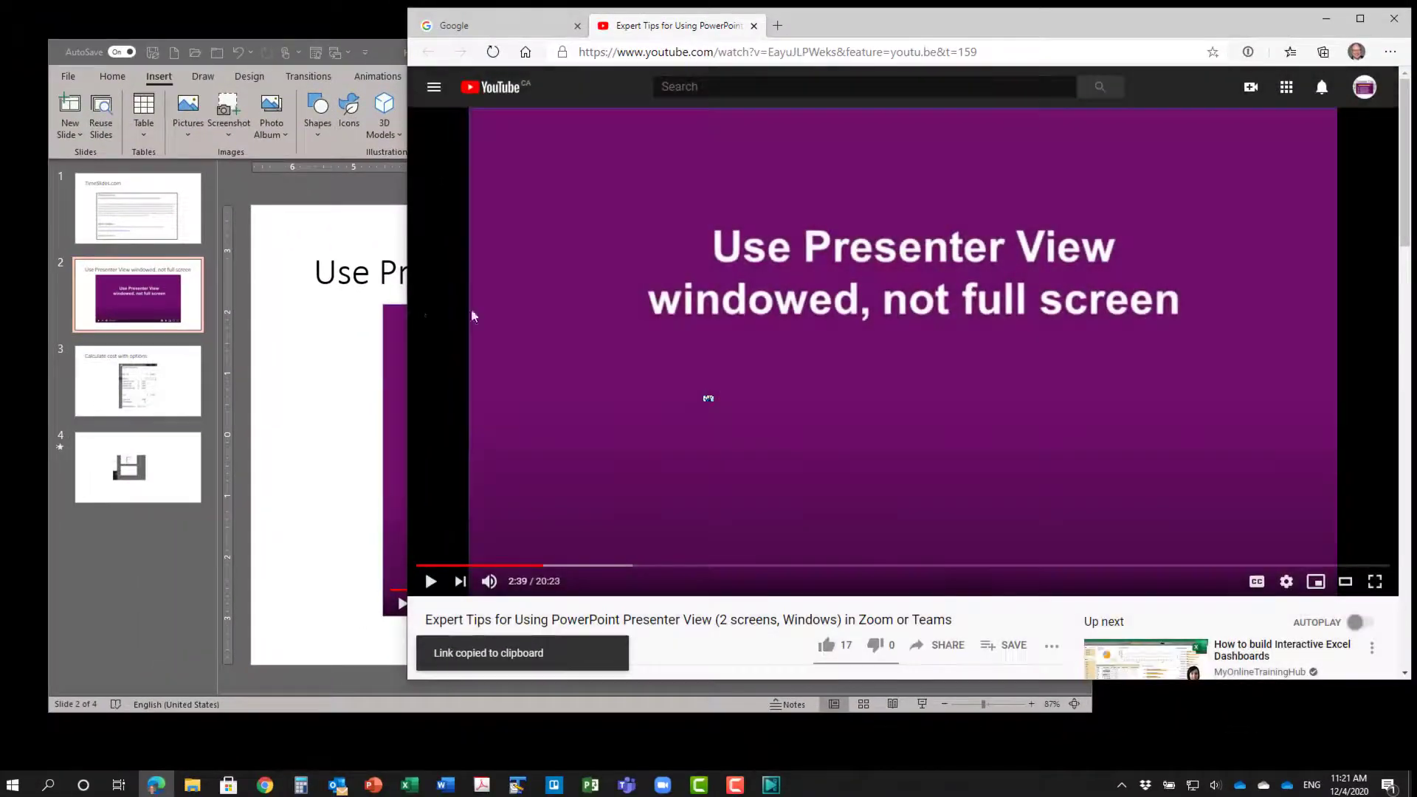
Step: Bring PowerPoint in front of the browser with the Zoom window beside it
{"action": "left_click", "coordinate": [323, 351]}
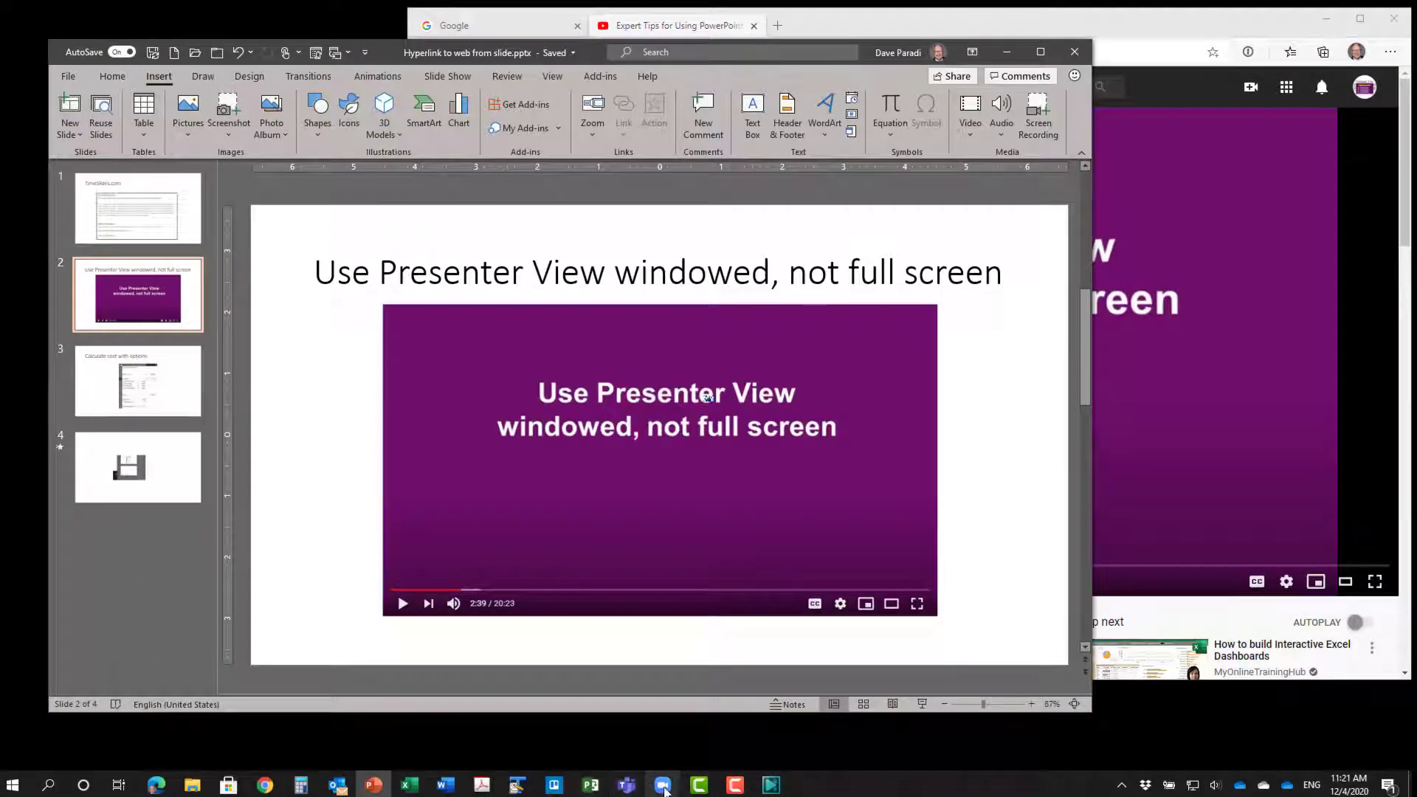
{"action": "mouse_move", "coordinate": [662, 785]}
{"action": "left_click", "coordinate": [721, 723]}
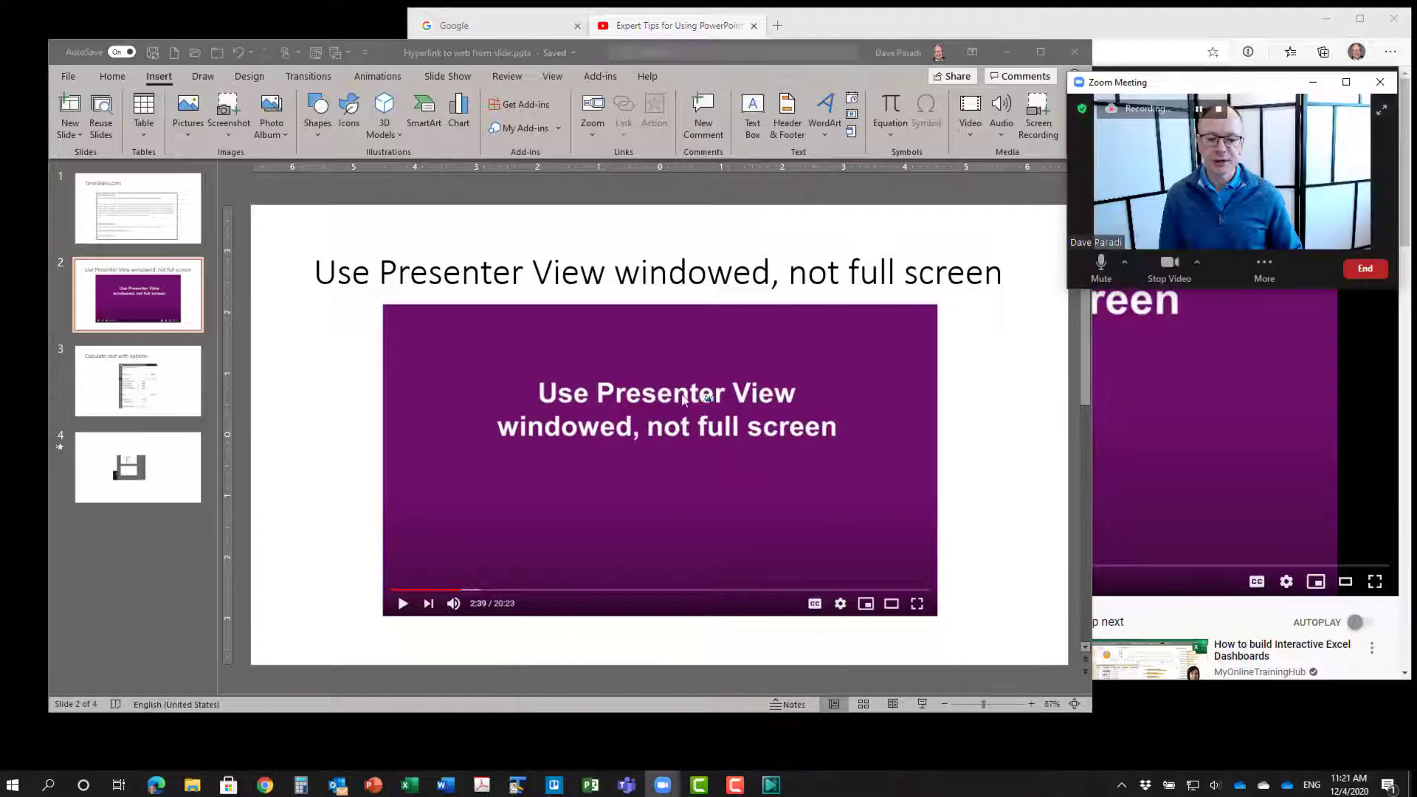
{"action": "left_click", "coordinate": [321, 366]}
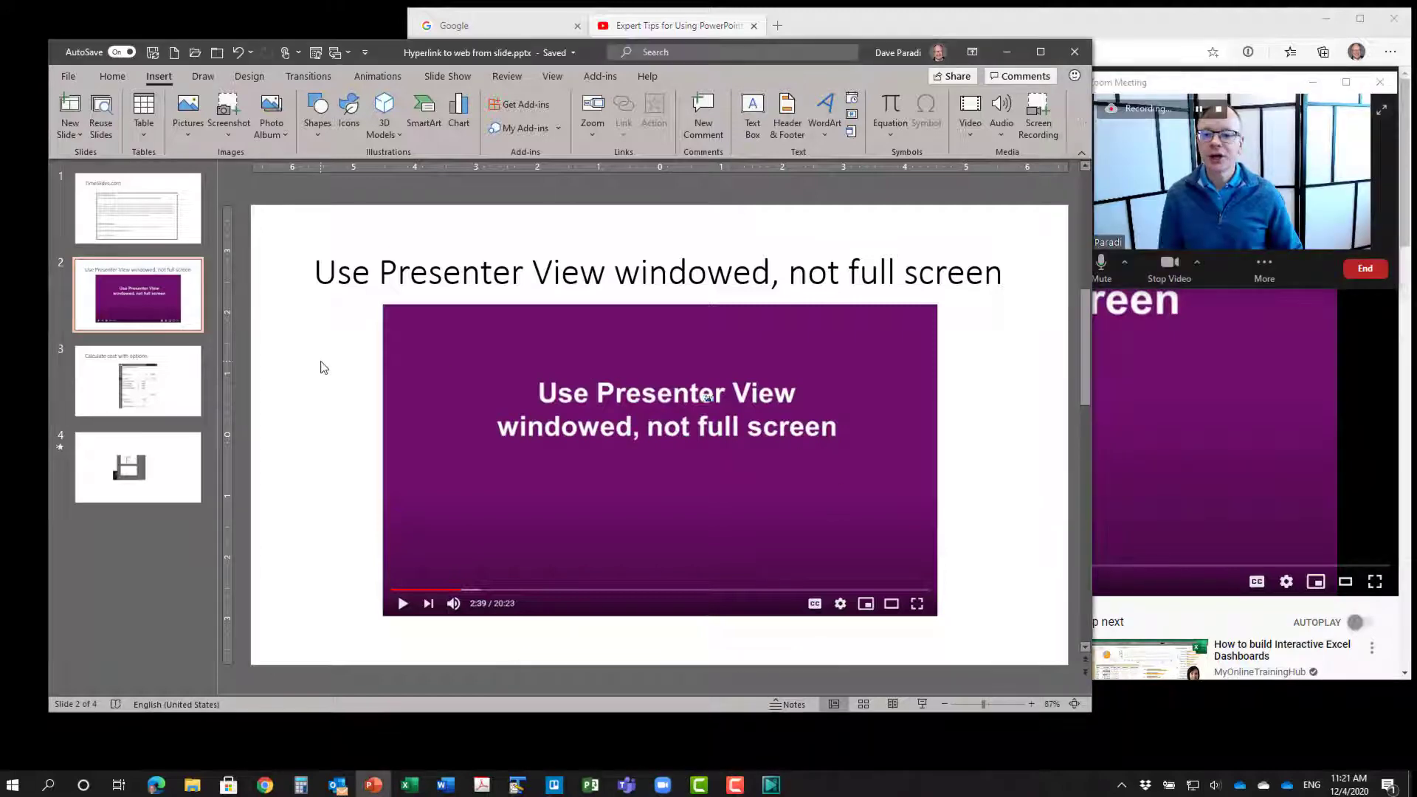
Step: Check the slide 2 video picture's link to the 2:39 YouTube address, leaving it unchanged
{"action": "left_click", "coordinate": [468, 366]}
{"action": "right_click", "coordinate": [468, 367]}
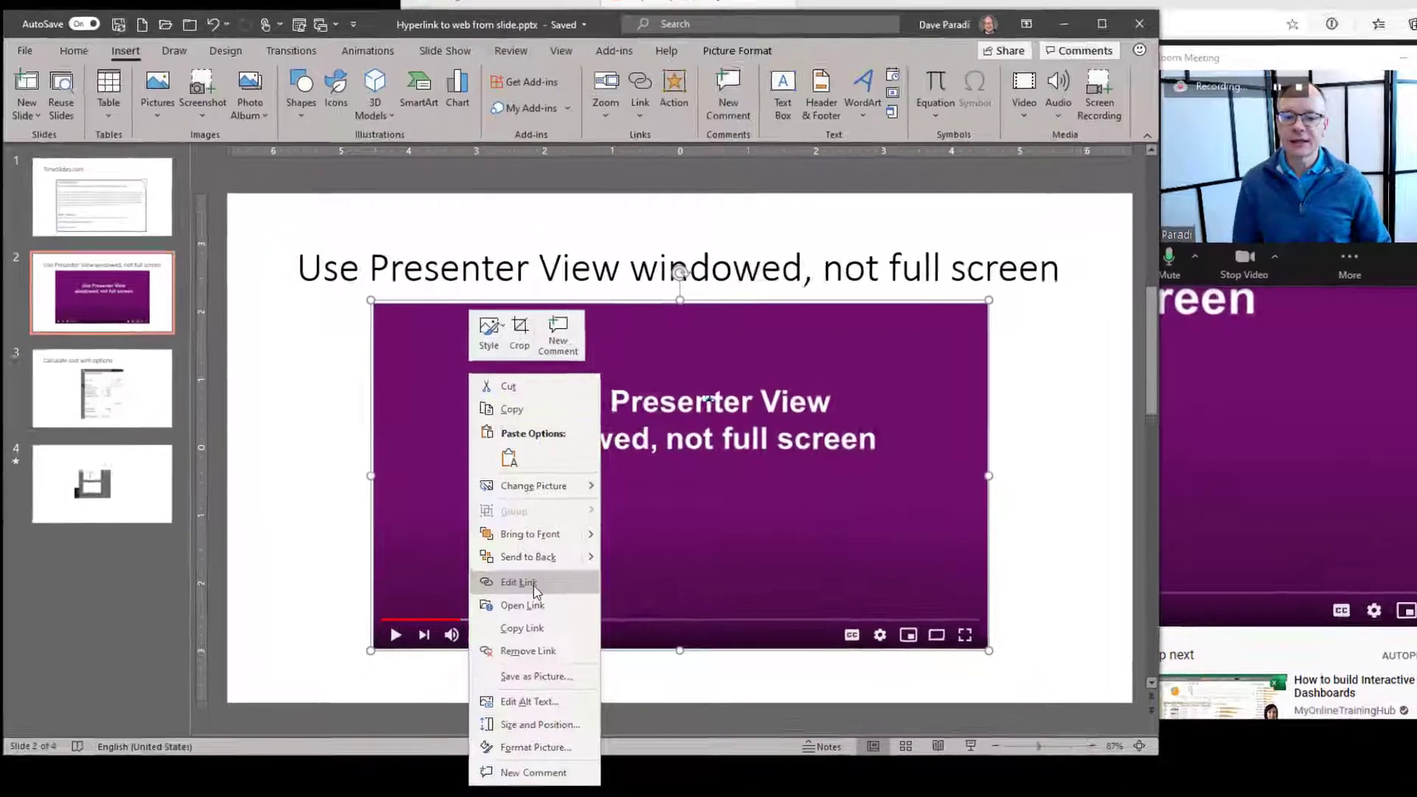
{"action": "left_click", "coordinate": [533, 587]}
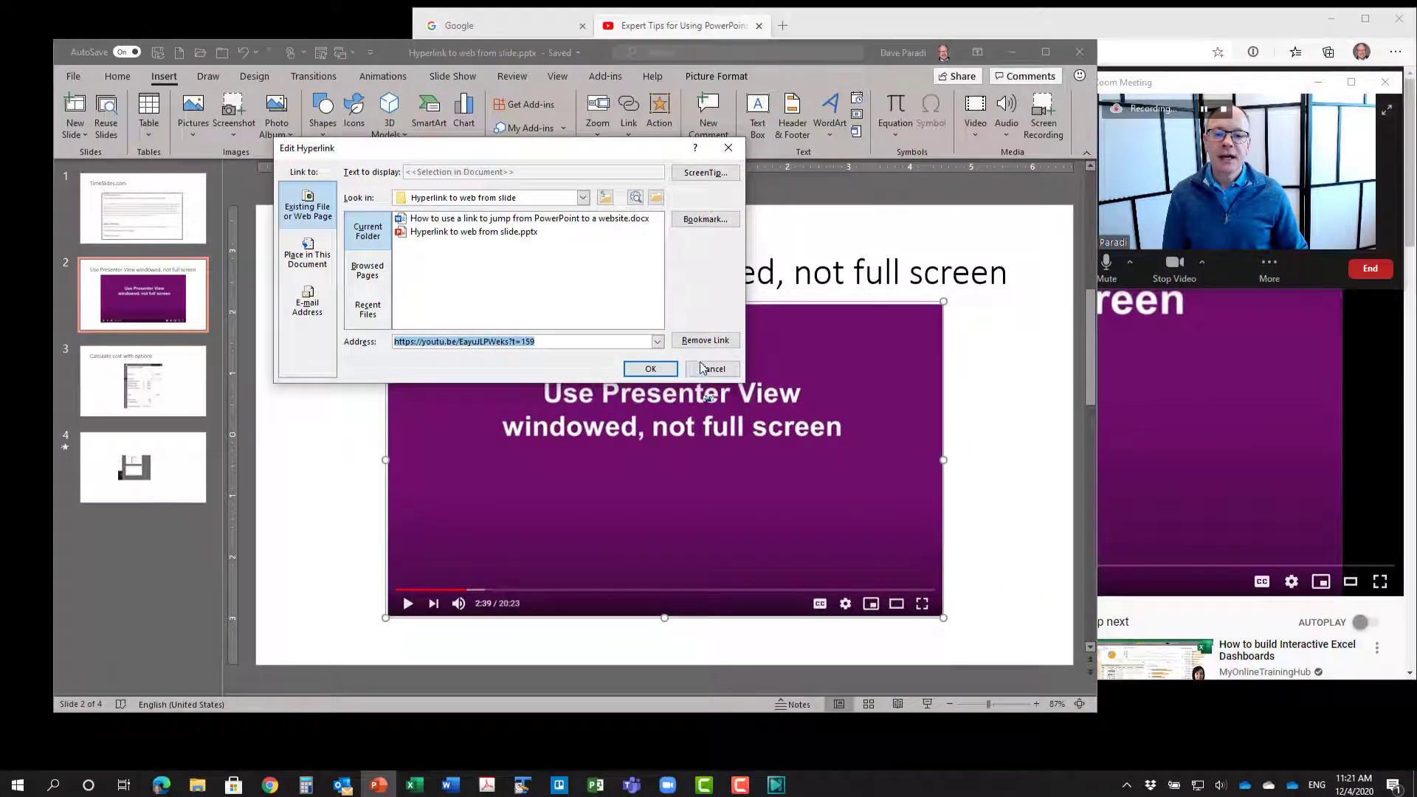
{"action": "left_click", "coordinate": [705, 368]}
{"action": "left_click", "coordinate": [144, 385]}
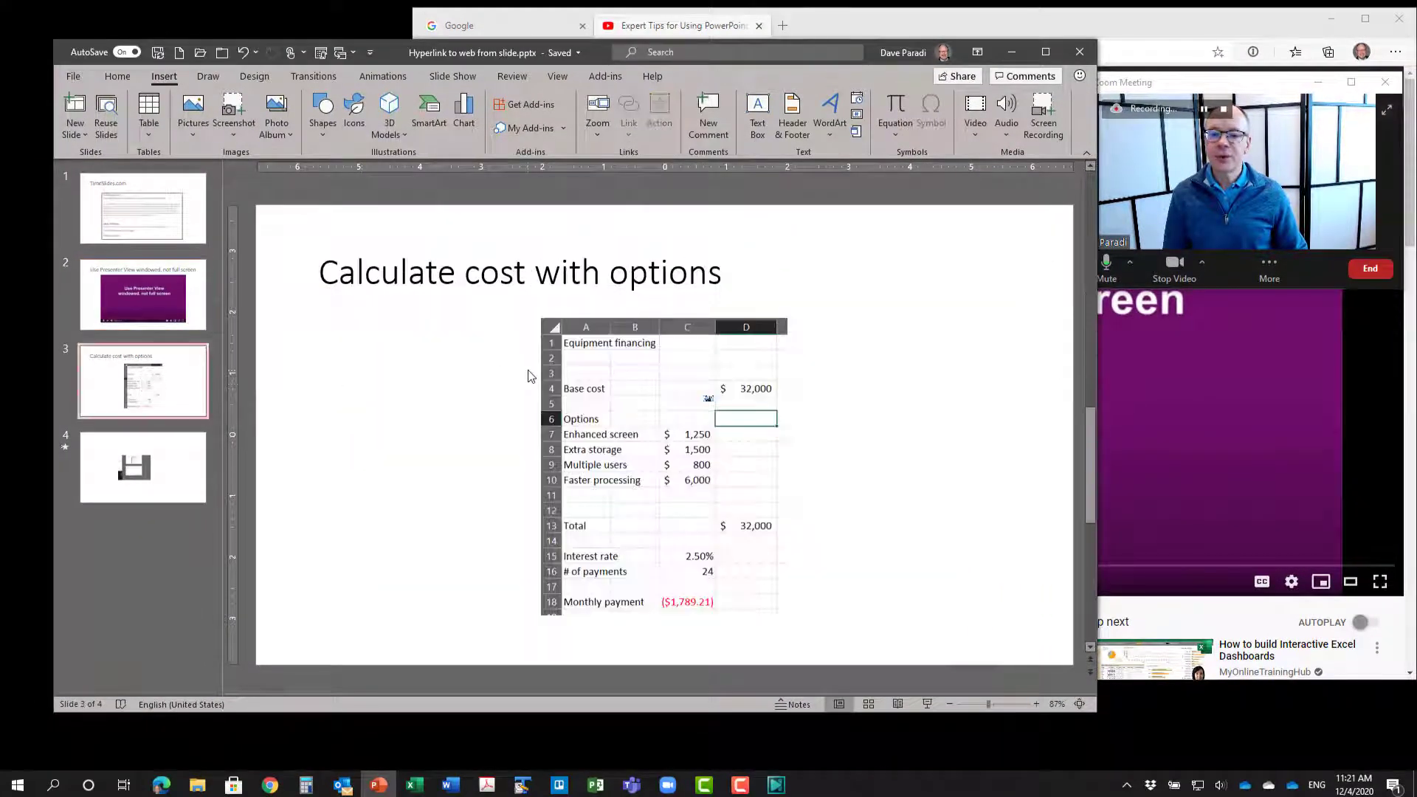
{"action": "right_click", "coordinate": [624, 366]}
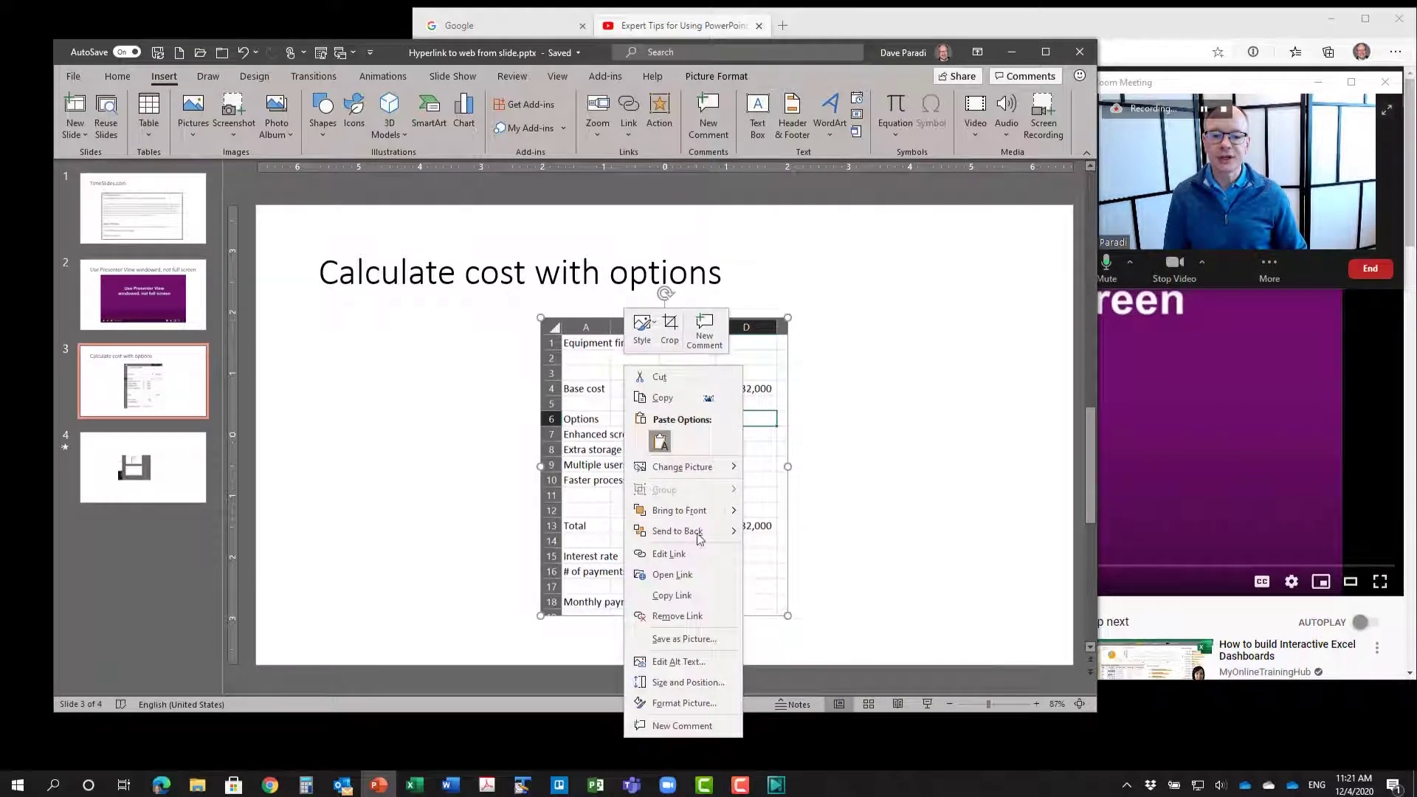
{"action": "left_click", "coordinate": [670, 553]}
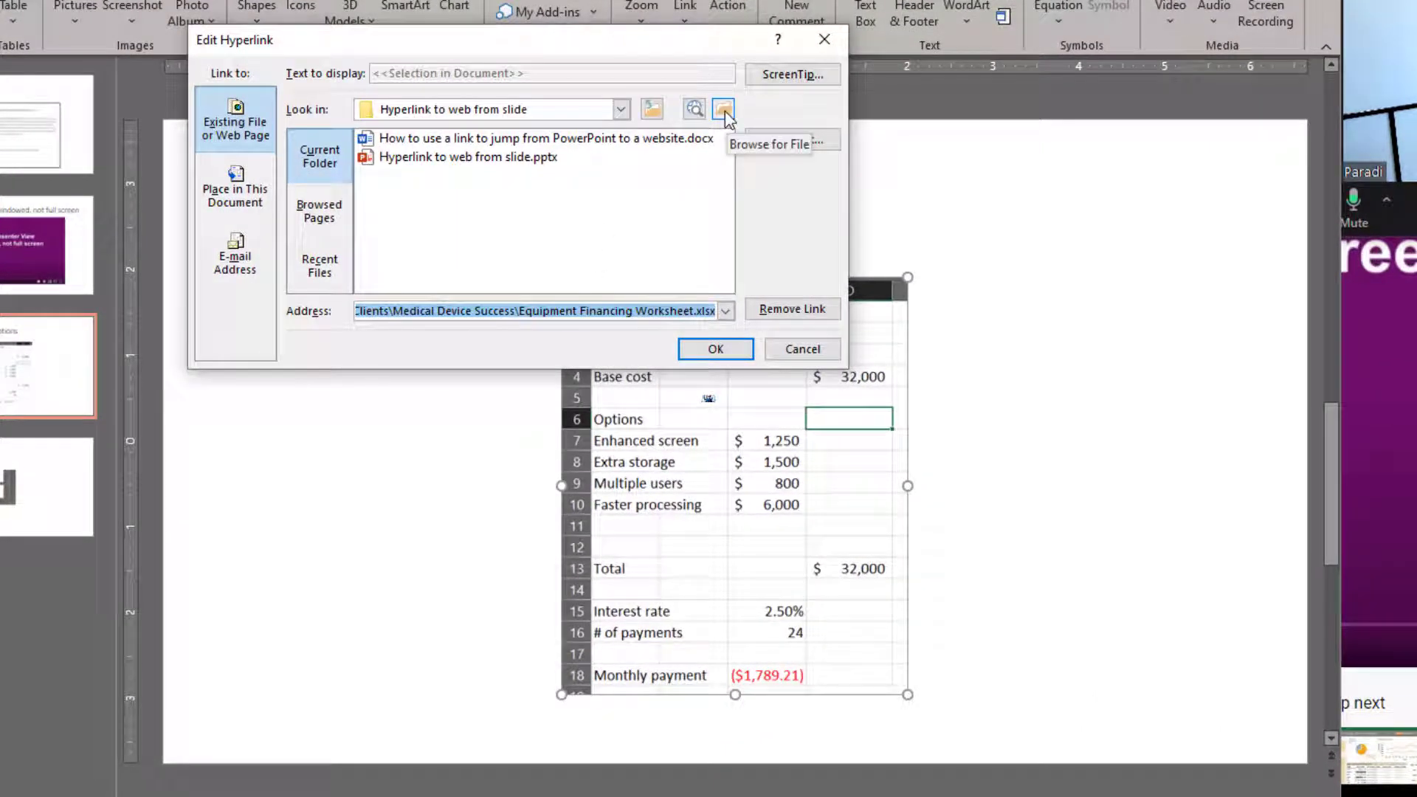
{"action": "left_click", "coordinate": [724, 110]}
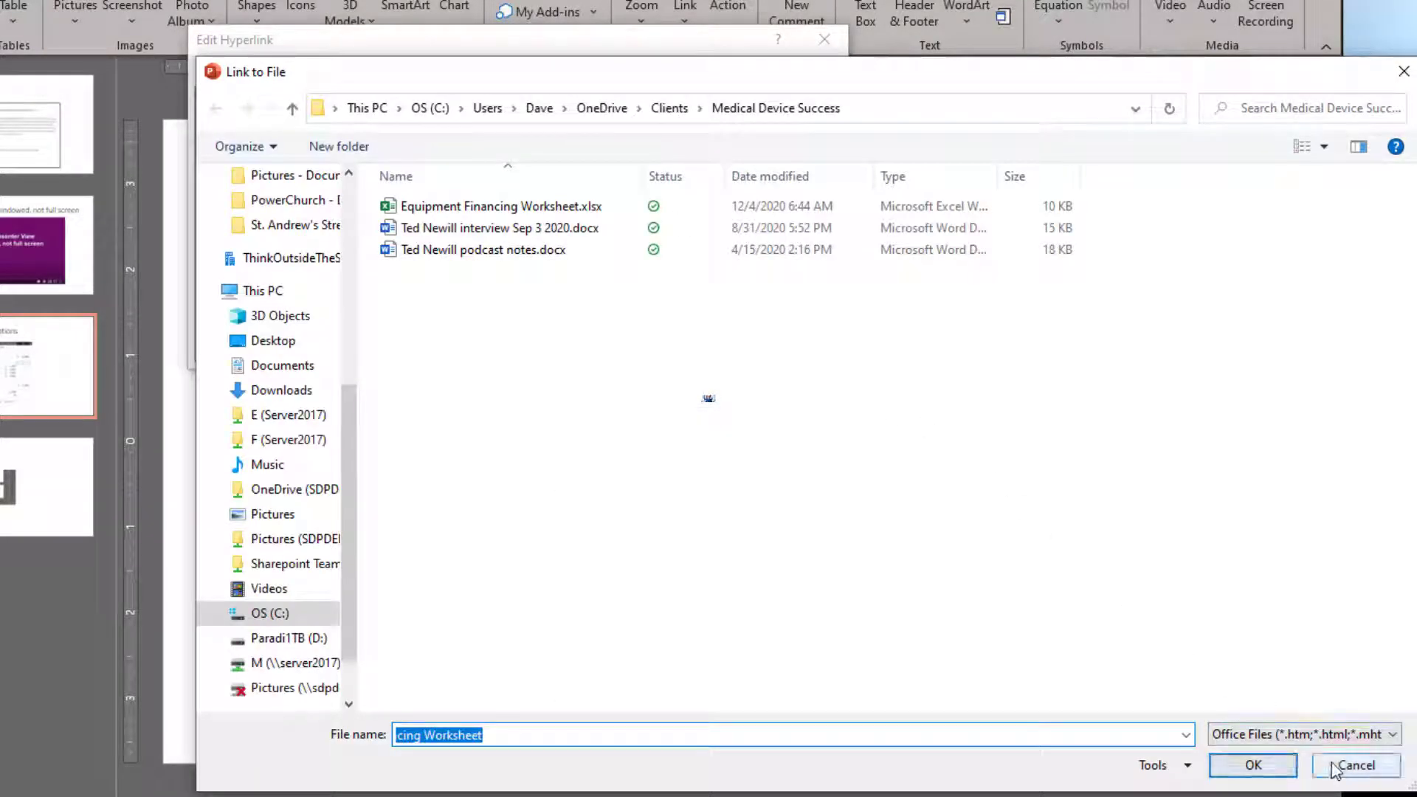
{"action": "left_click", "coordinate": [1357, 768]}
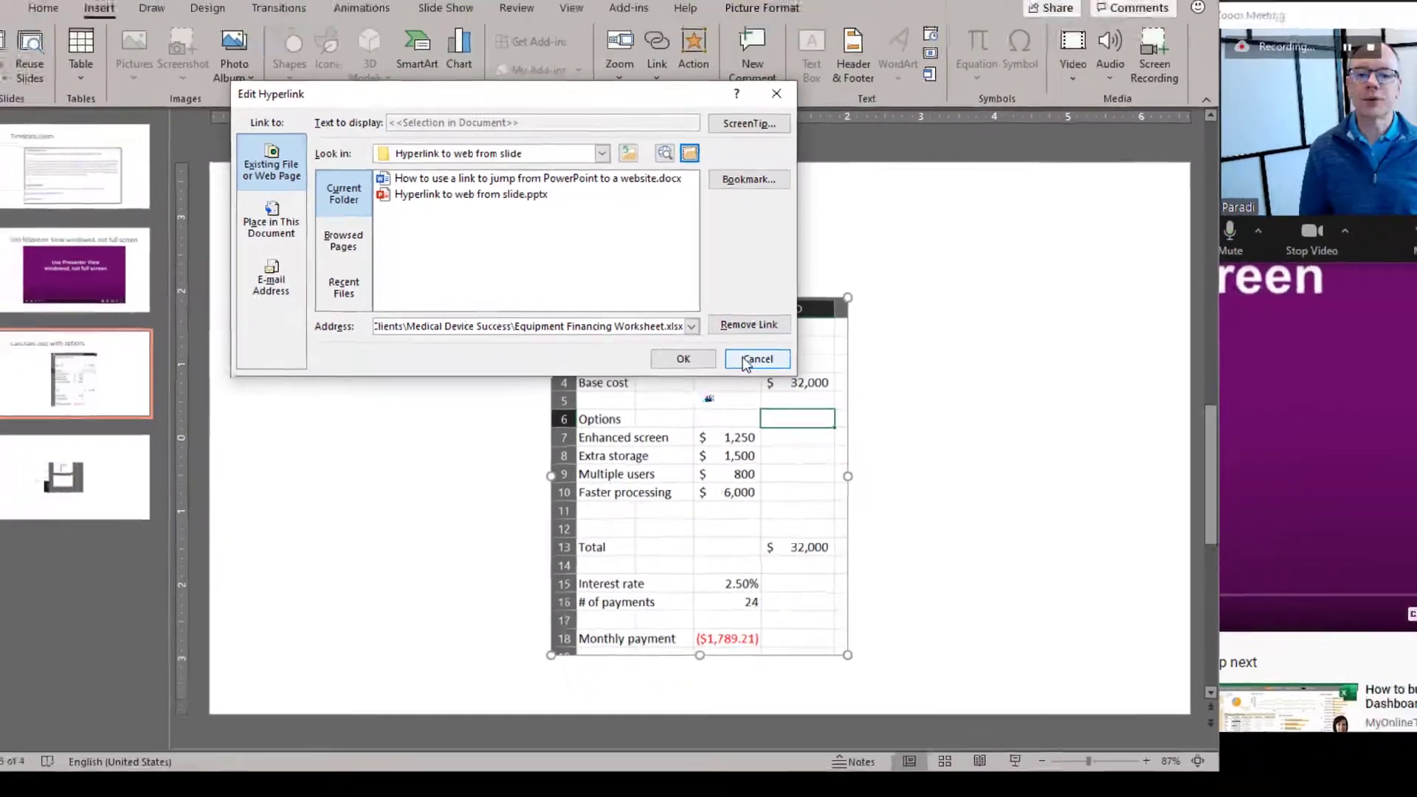
{"action": "left_click", "coordinate": [801, 348]}
{"action": "left_click", "coordinate": [490, 395]}
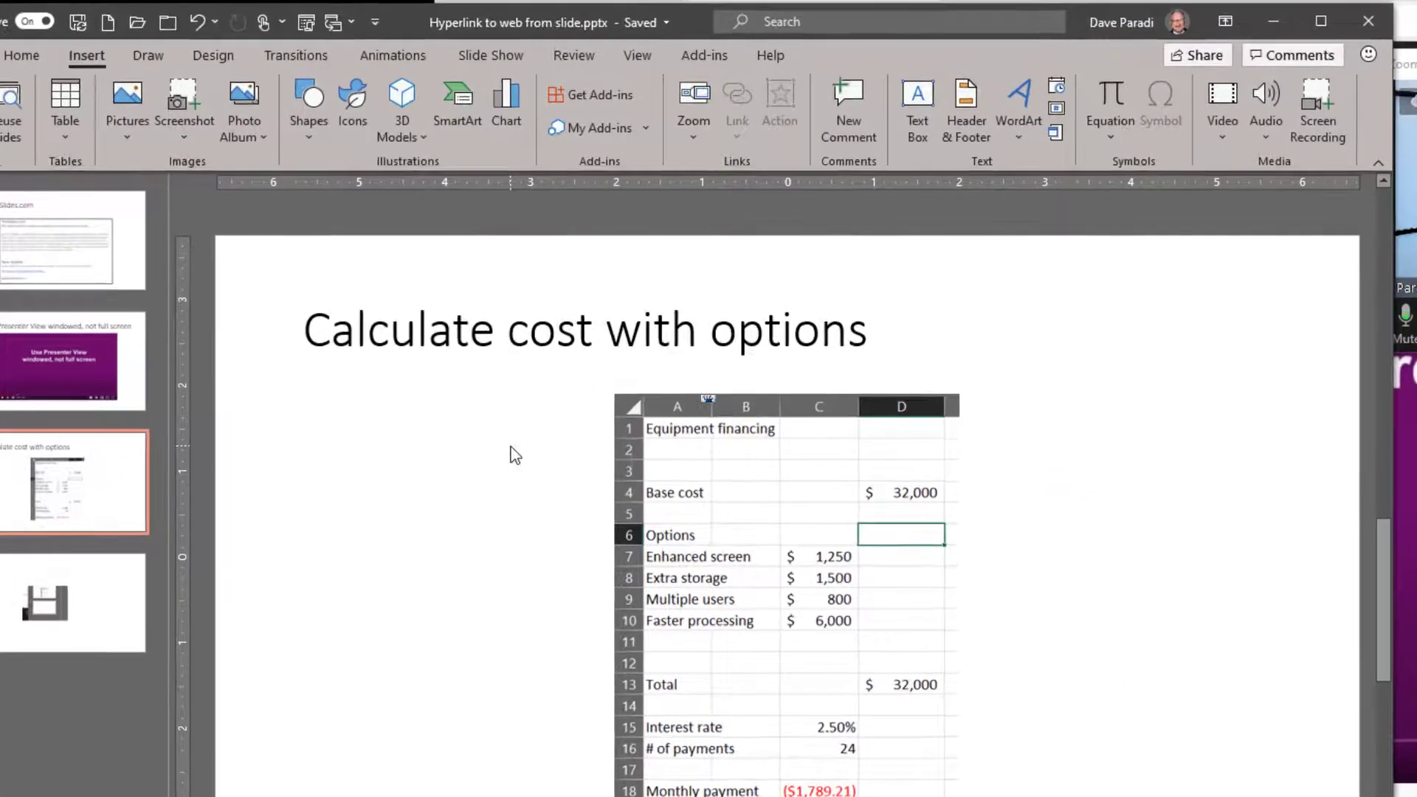
Step: Set the slide show to present on Monitor 3 DELL U2211H
{"action": "left_click", "coordinate": [499, 59]}
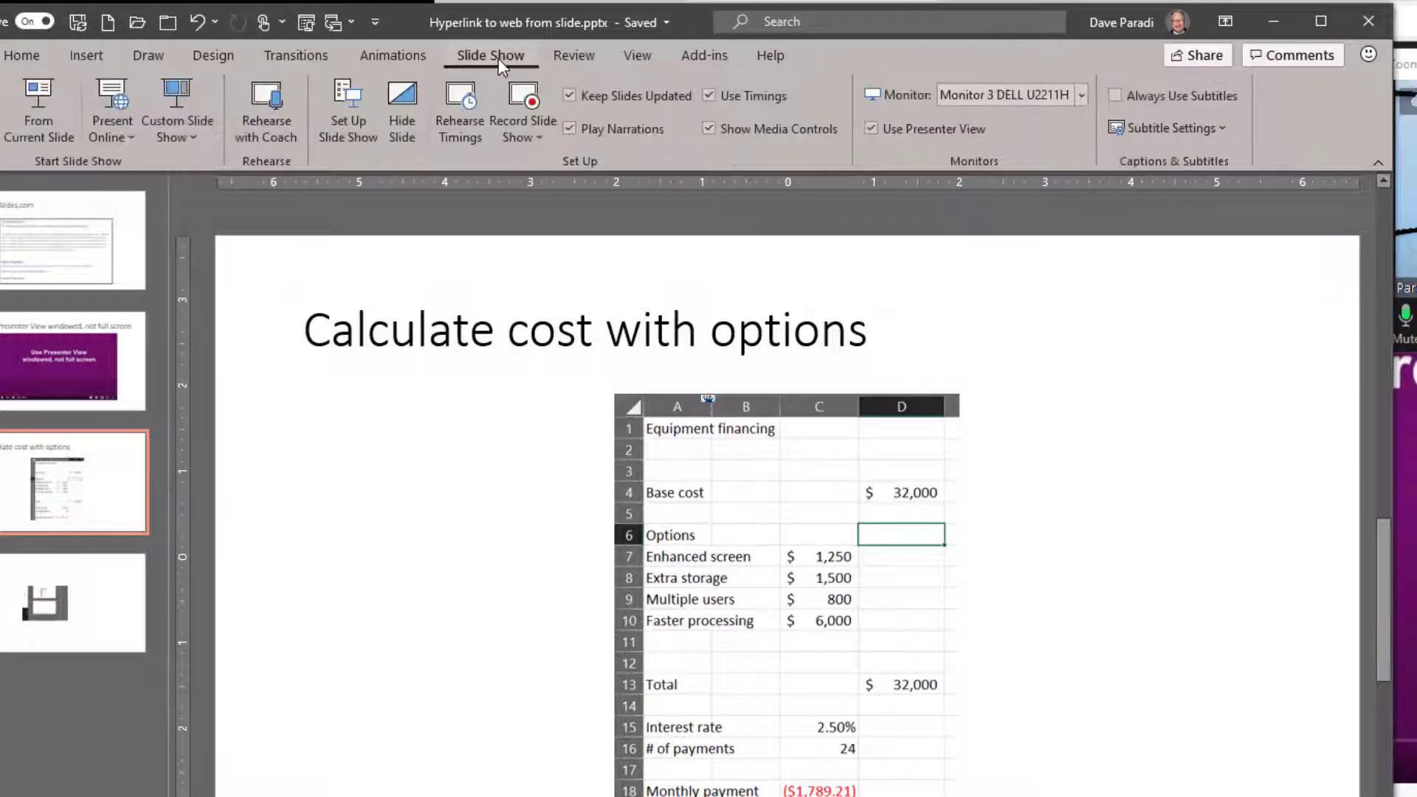
{"action": "left_click", "coordinate": [1082, 95]}
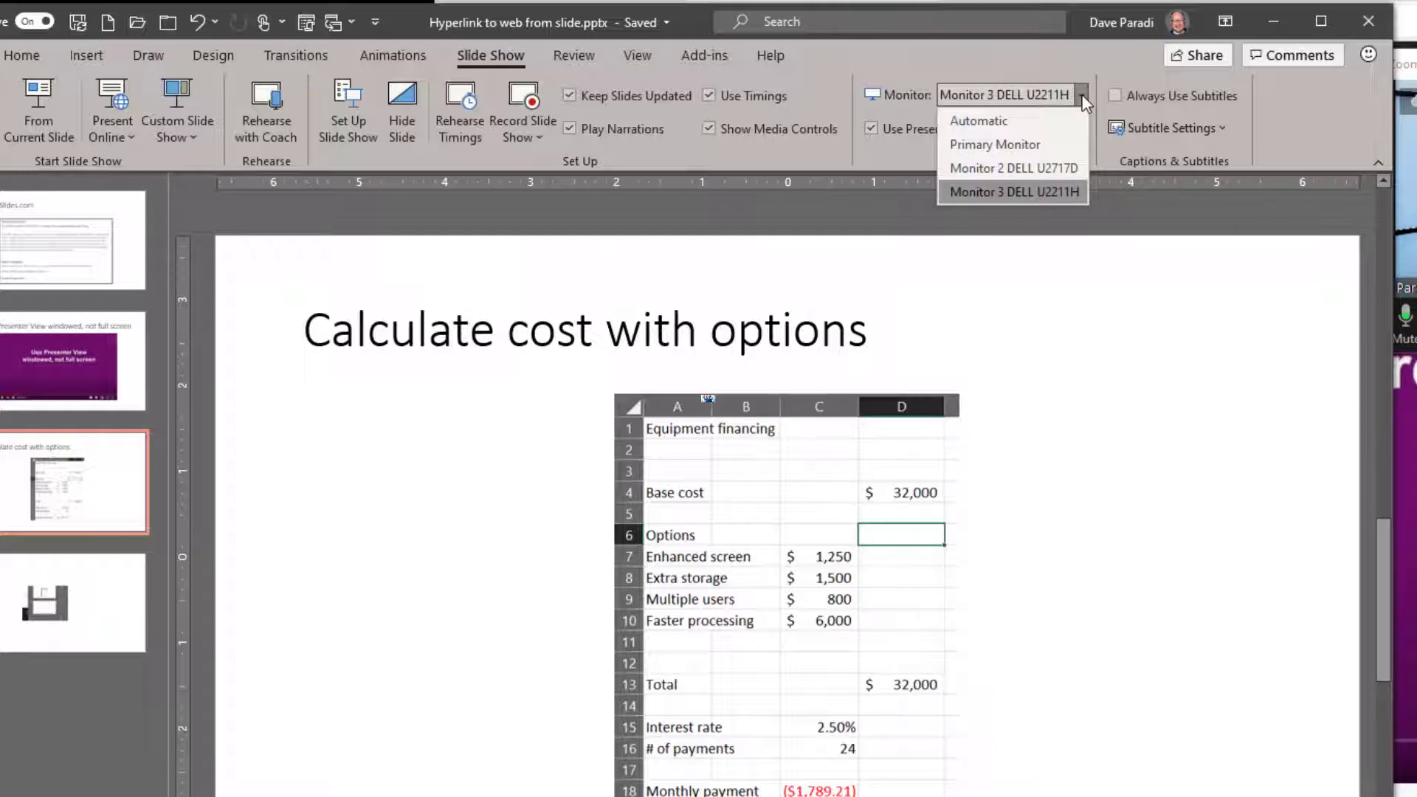
{"action": "left_click", "coordinate": [1032, 192]}
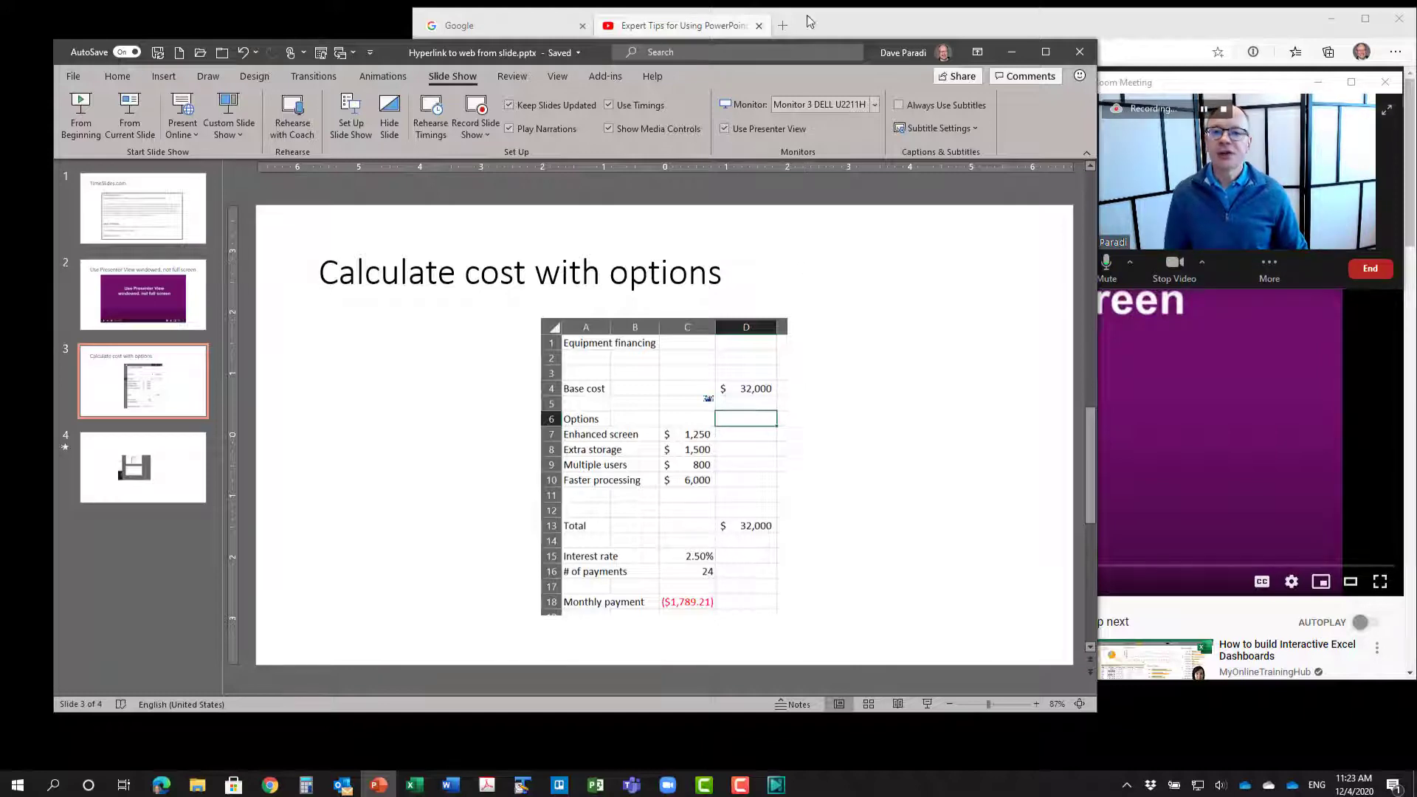
Step: Close the YouTube tab in Edge, move the browser aside, and launch Excel
{"action": "left_click", "coordinate": [756, 27]}
{"action": "key", "text": "ctrl+w"}
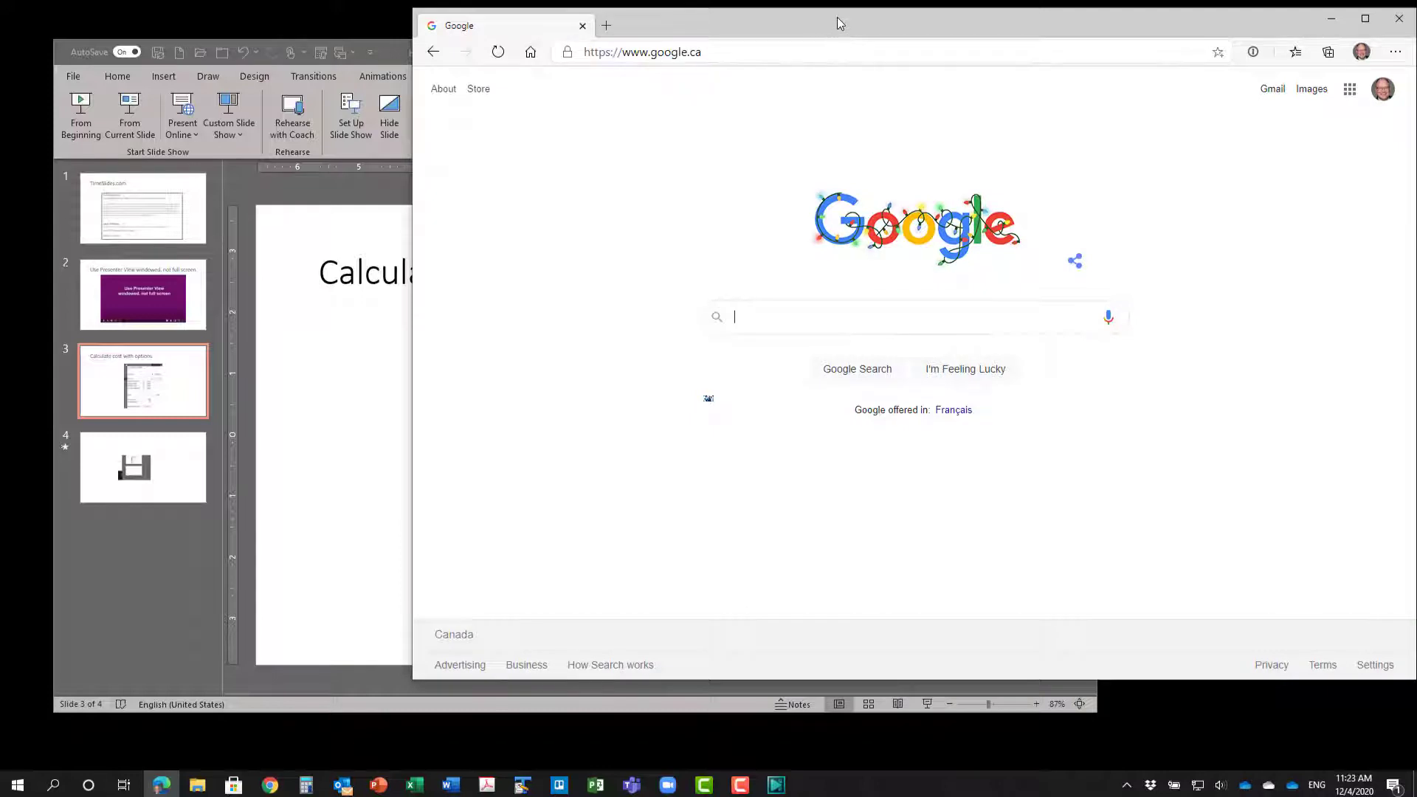
{"action": "left_click_drag", "start_coordinate": [838, 15], "coordinate": [1416, 295]}
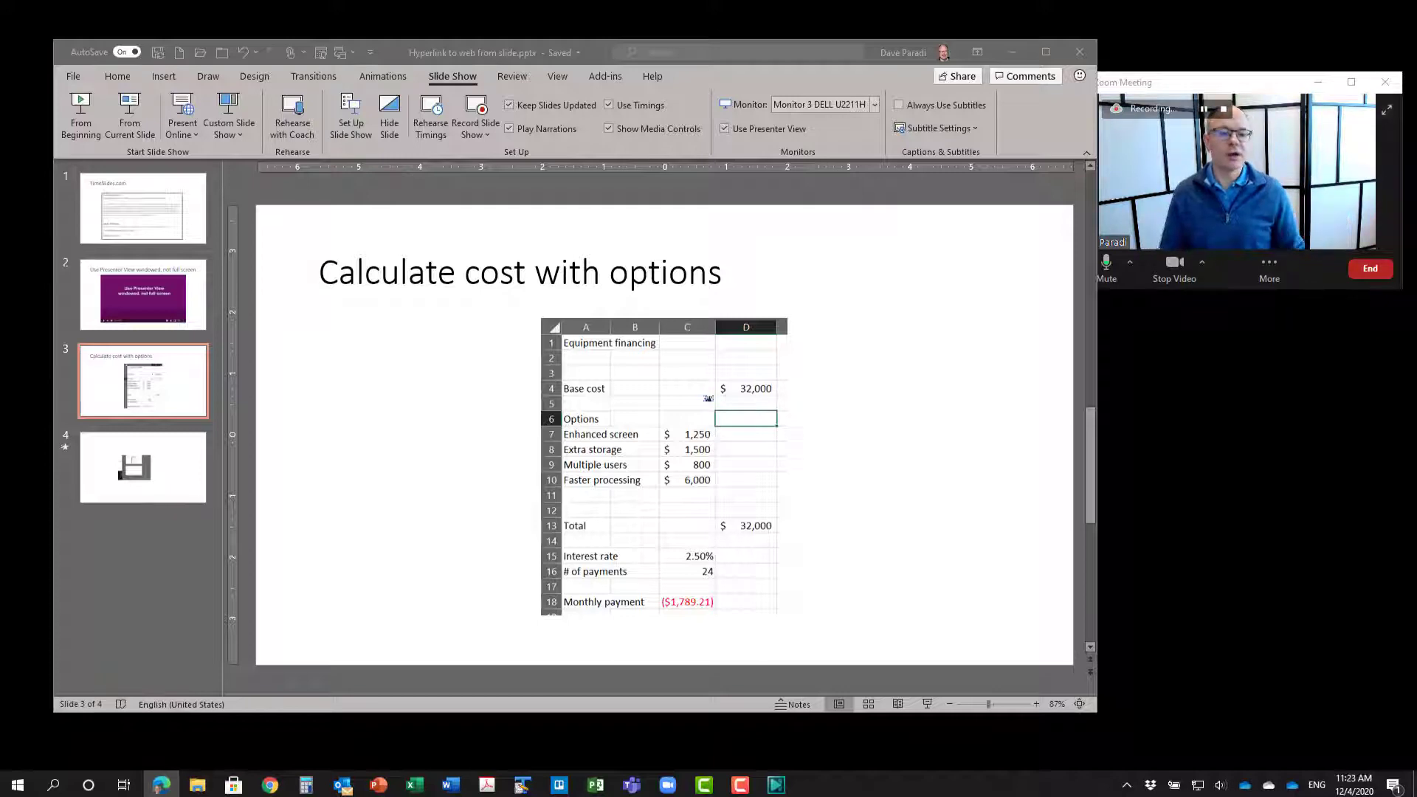
{"action": "left_click", "coordinate": [412, 785]}
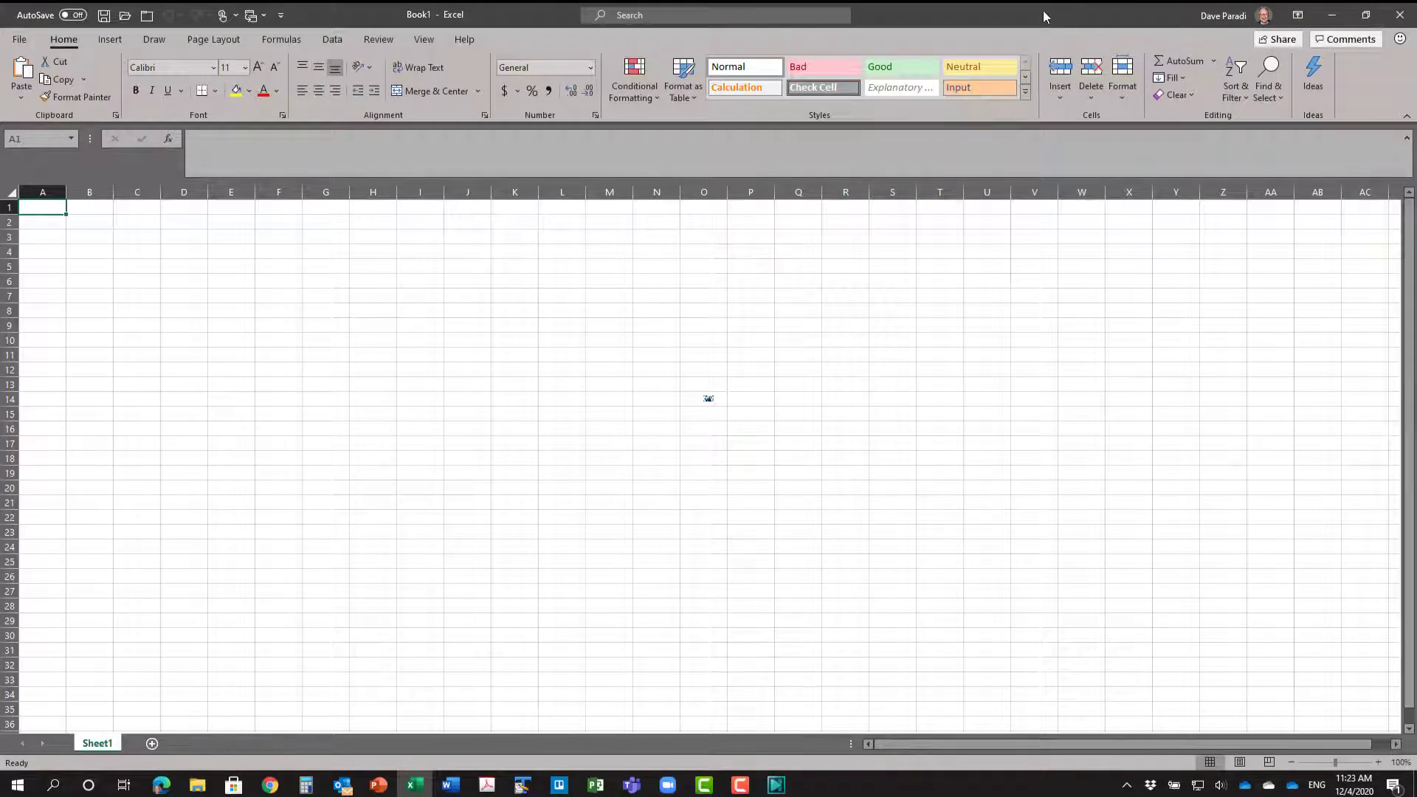
Step: Restore the Excel Book1 window to a smaller size at the lower right
{"action": "left_click_drag", "start_coordinate": [1043, 12], "coordinate": [1416, 634]}
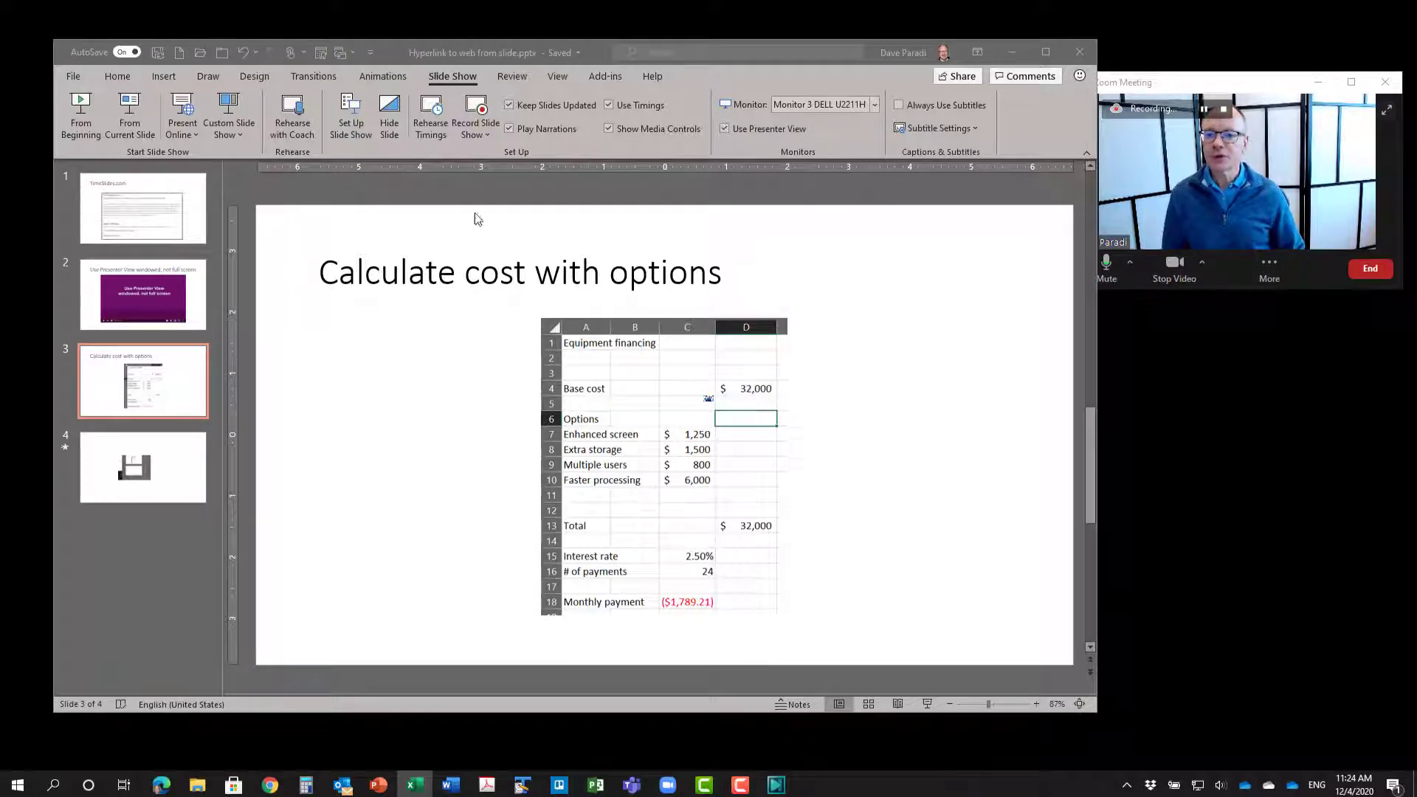
Step: Start the show from slide 1 in a smaller windowed Presenter View and move Zoom left
{"action": "left_click", "coordinate": [81, 120]}
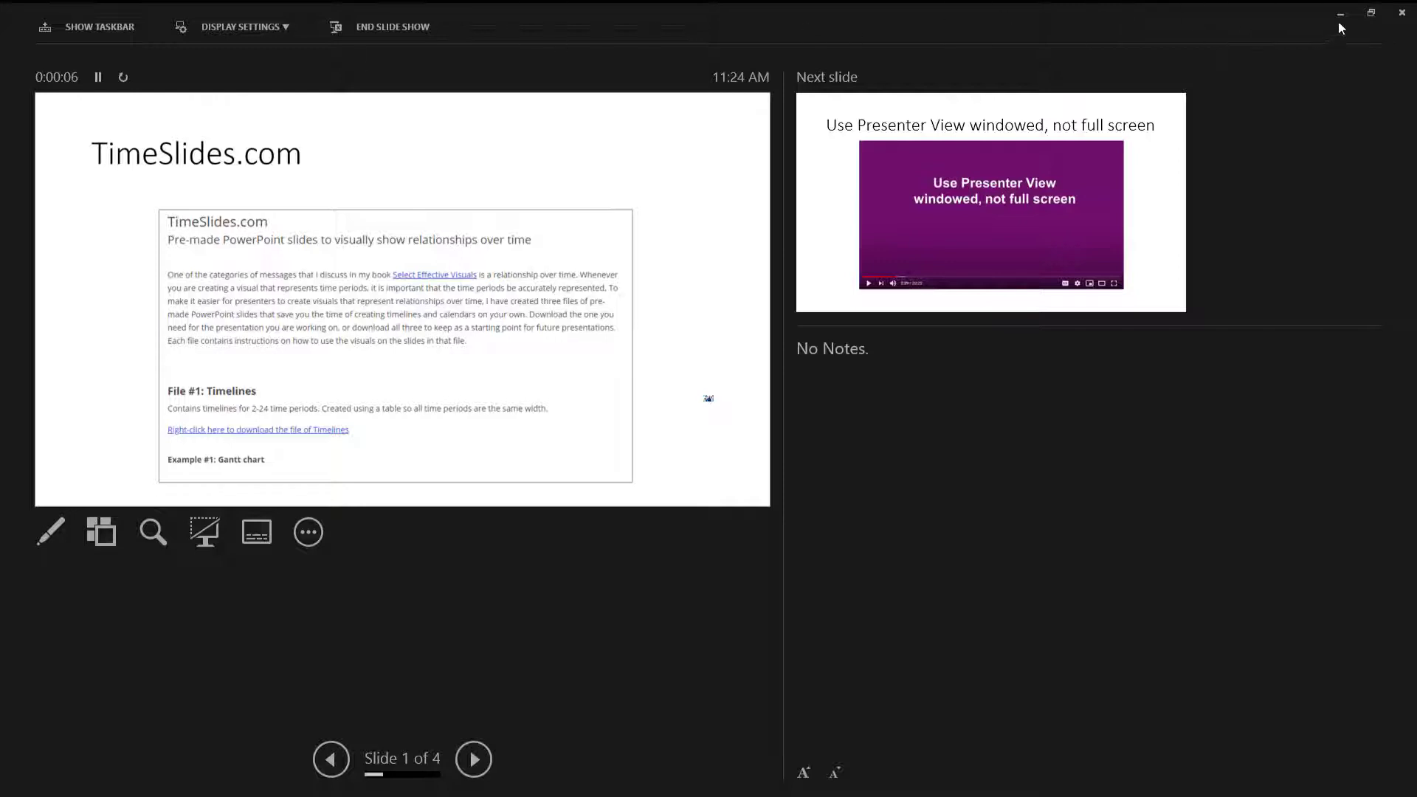
{"action": "left_click", "coordinate": [1371, 15]}
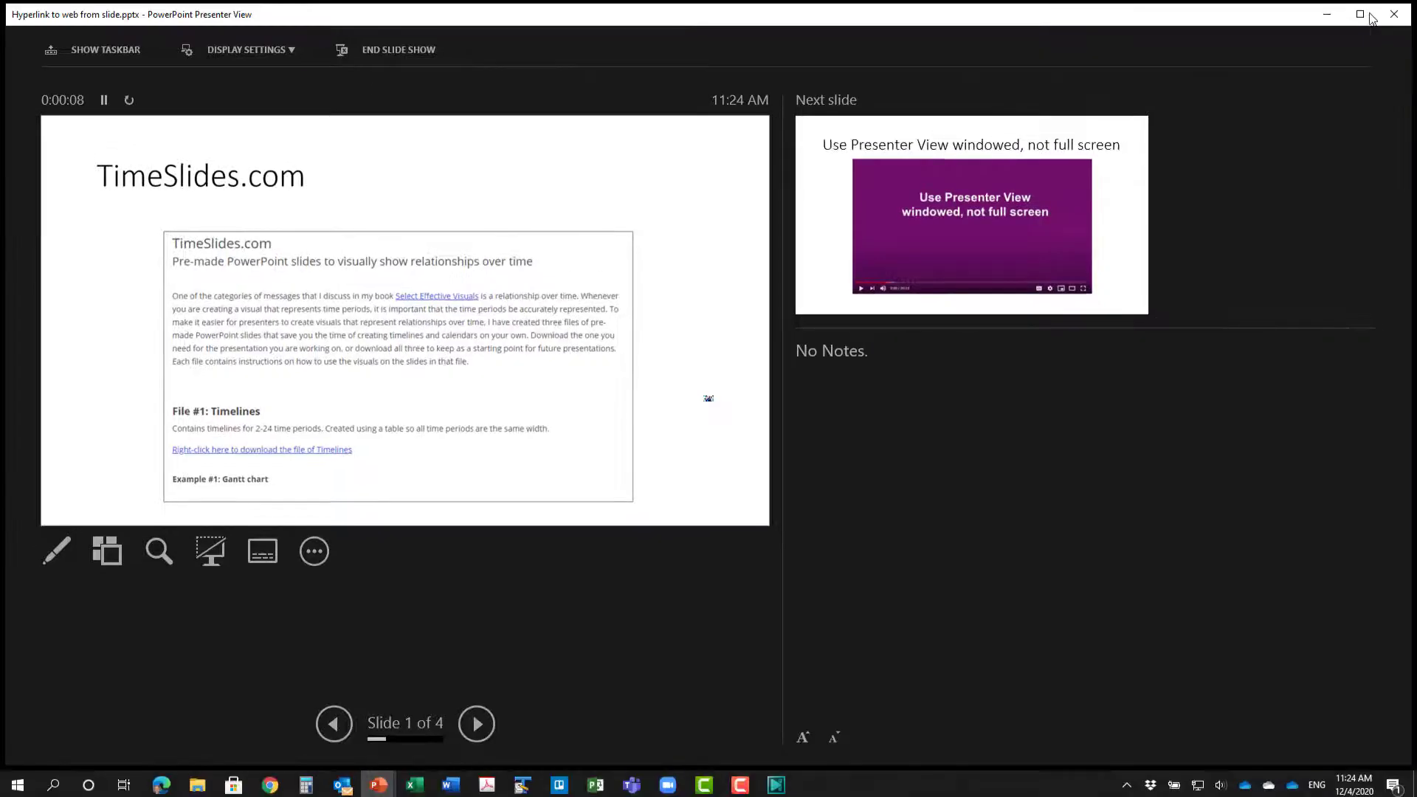
{"action": "left_click_drag", "start_coordinate": [1408, 6], "coordinate": [758, 109]}
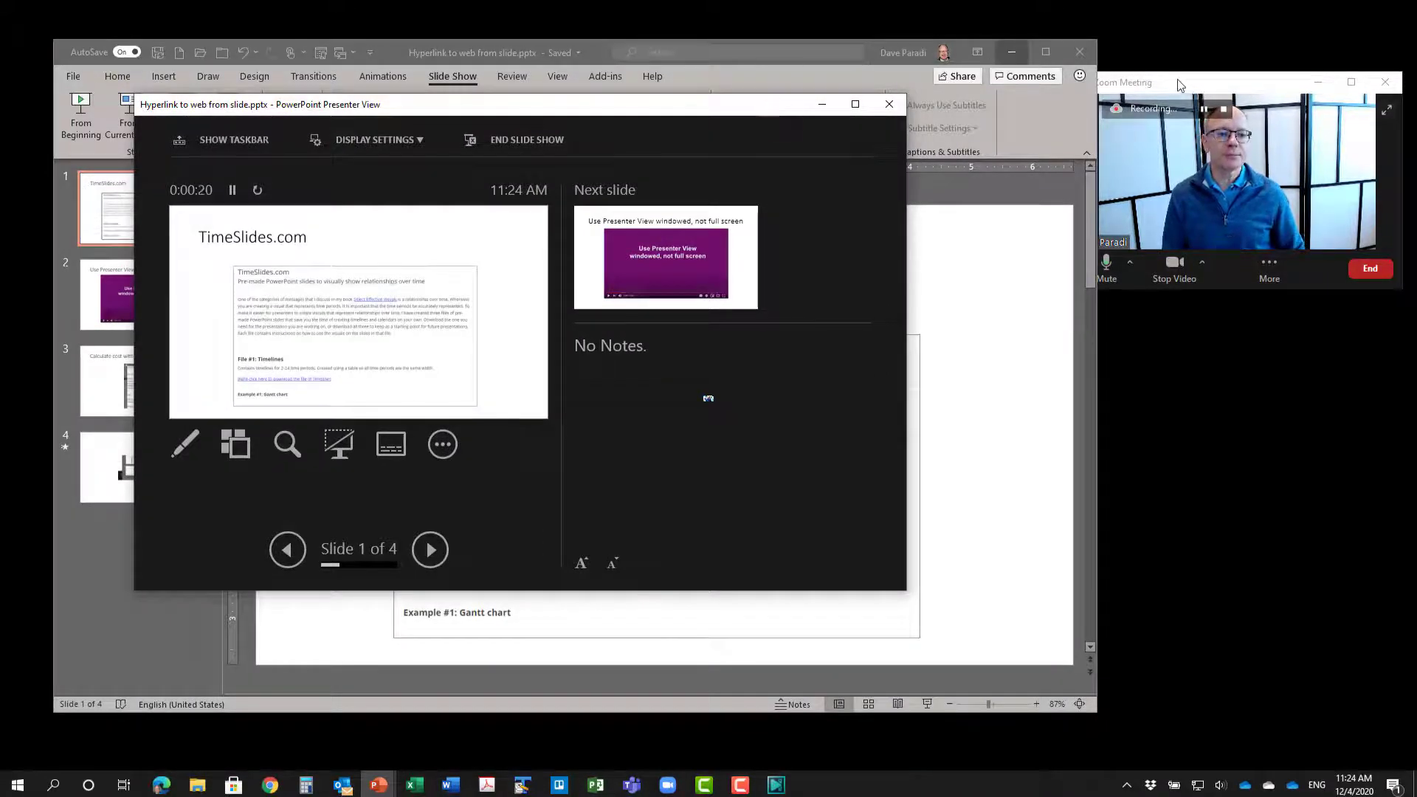
{"action": "left_click_drag", "start_coordinate": [1217, 84], "coordinate": [1118, 96]}
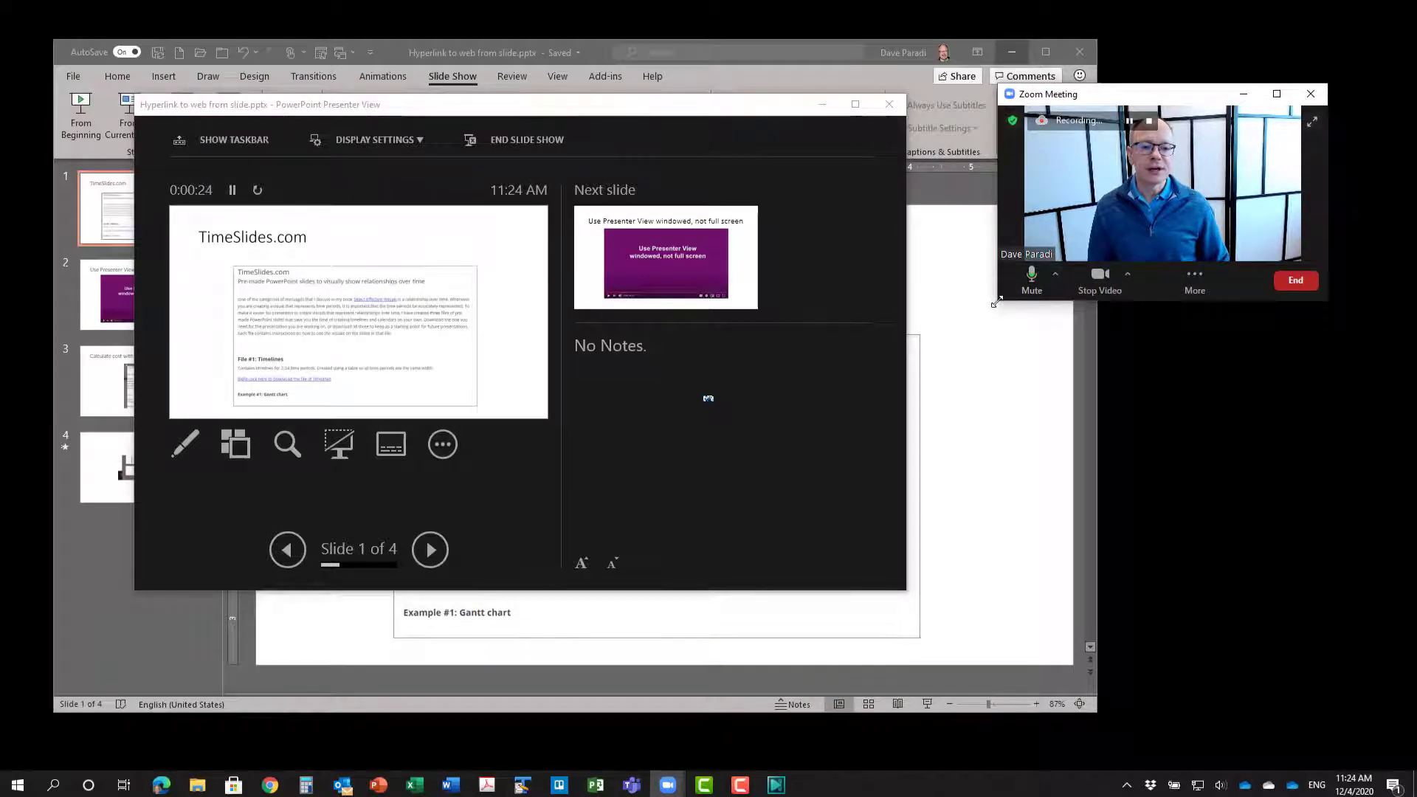
Step: Enlarge the Zoom window and share Screen 3 with attendees
{"action": "left_click_drag", "start_coordinate": [996, 302], "coordinate": [861, 403]}
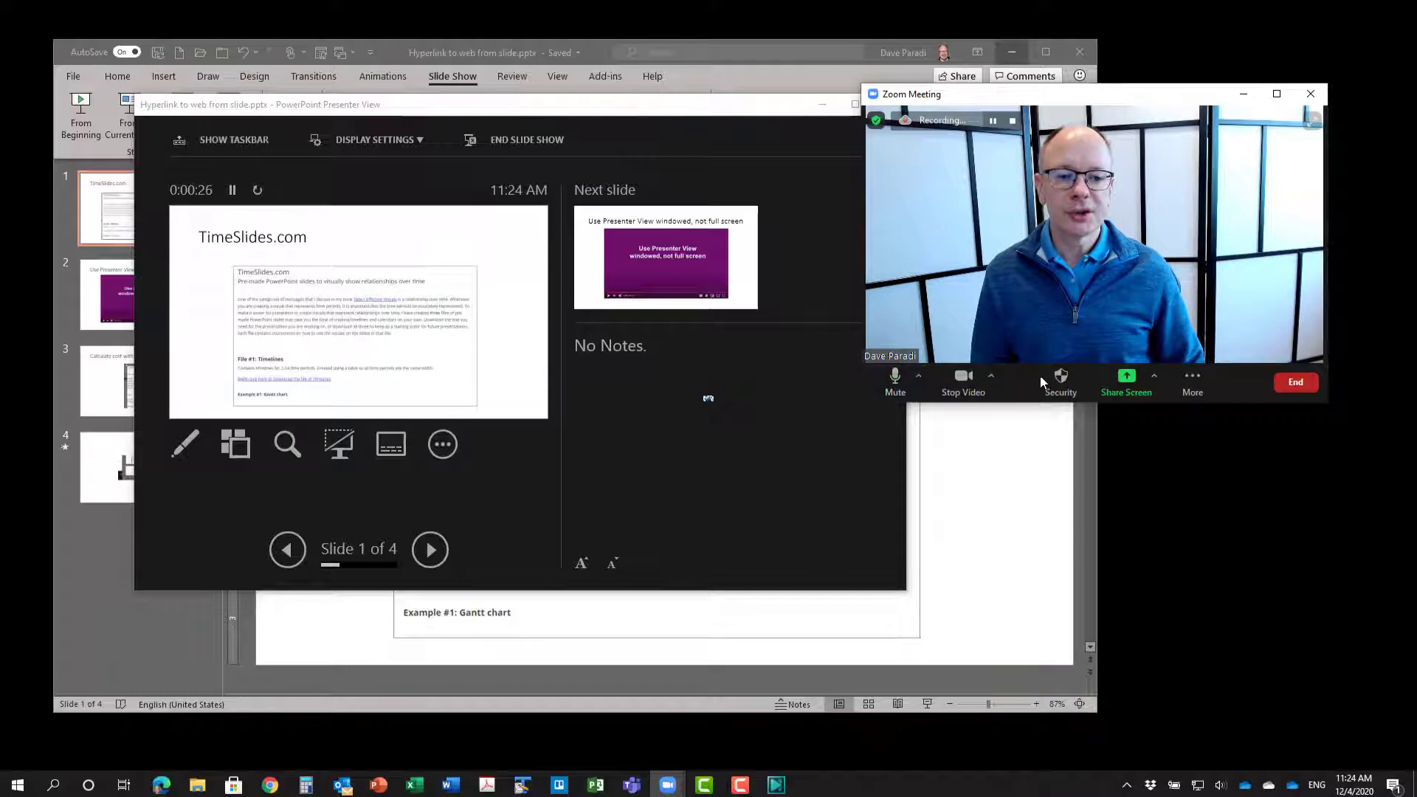
{"action": "left_click", "coordinate": [1127, 374]}
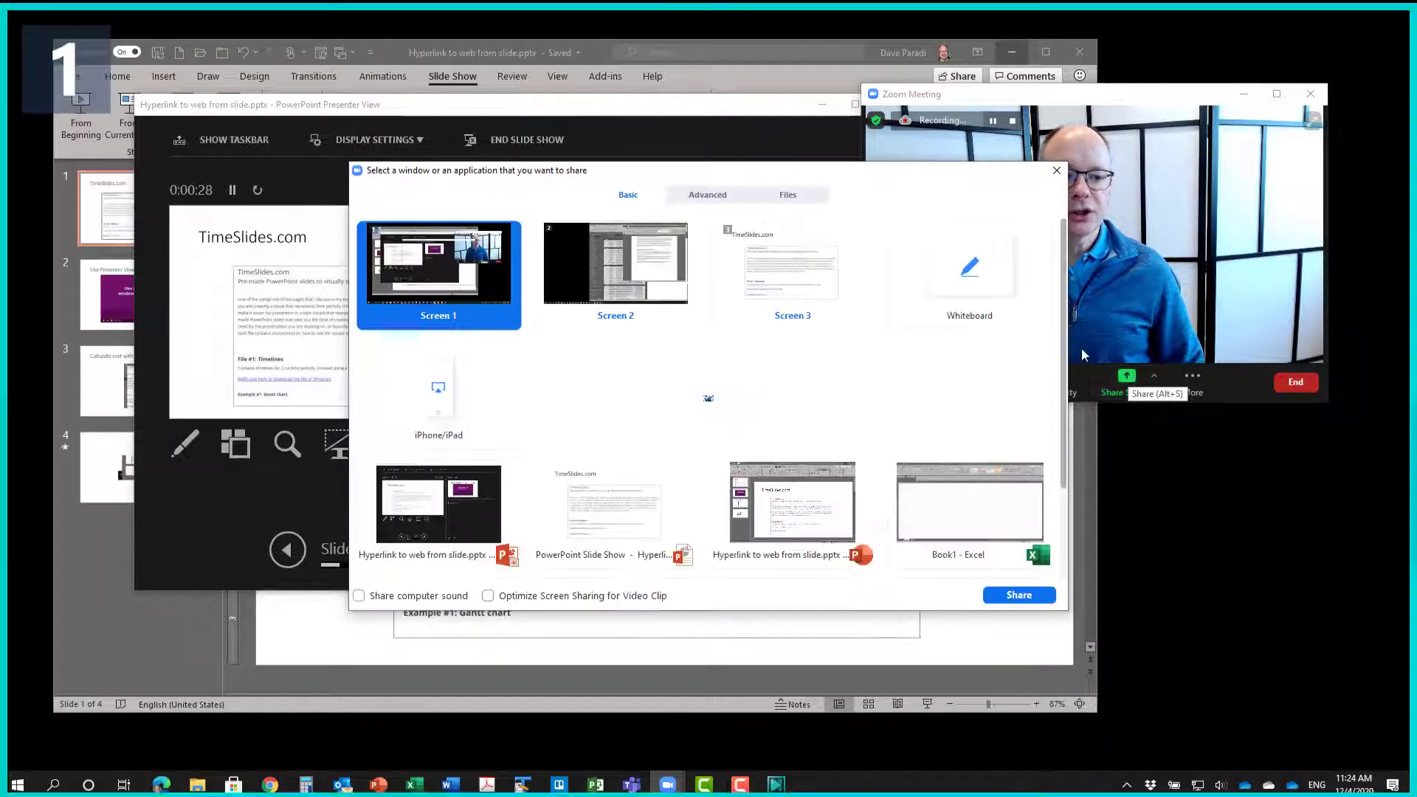
{"action": "left_click", "coordinate": [782, 274]}
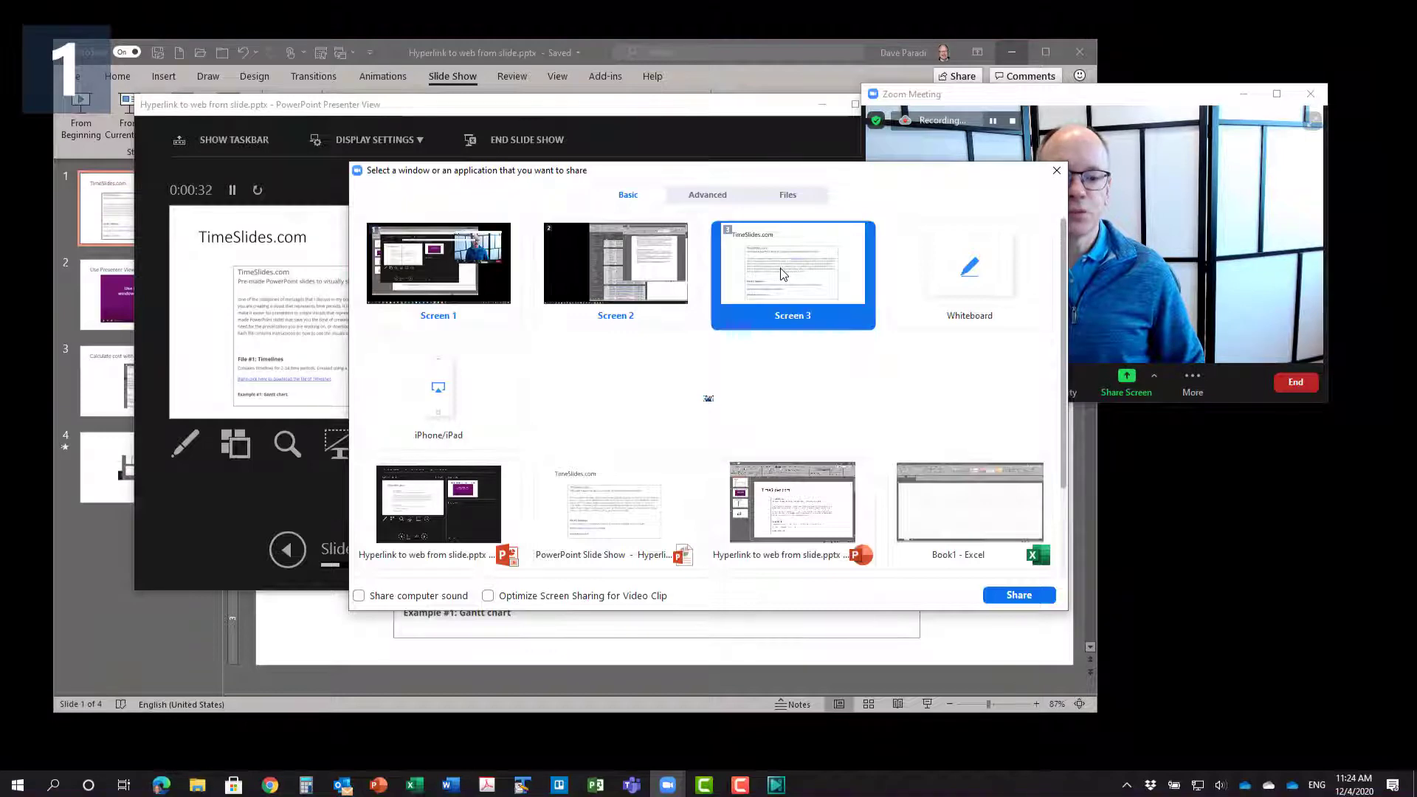
{"action": "left_click", "coordinate": [1011, 597]}
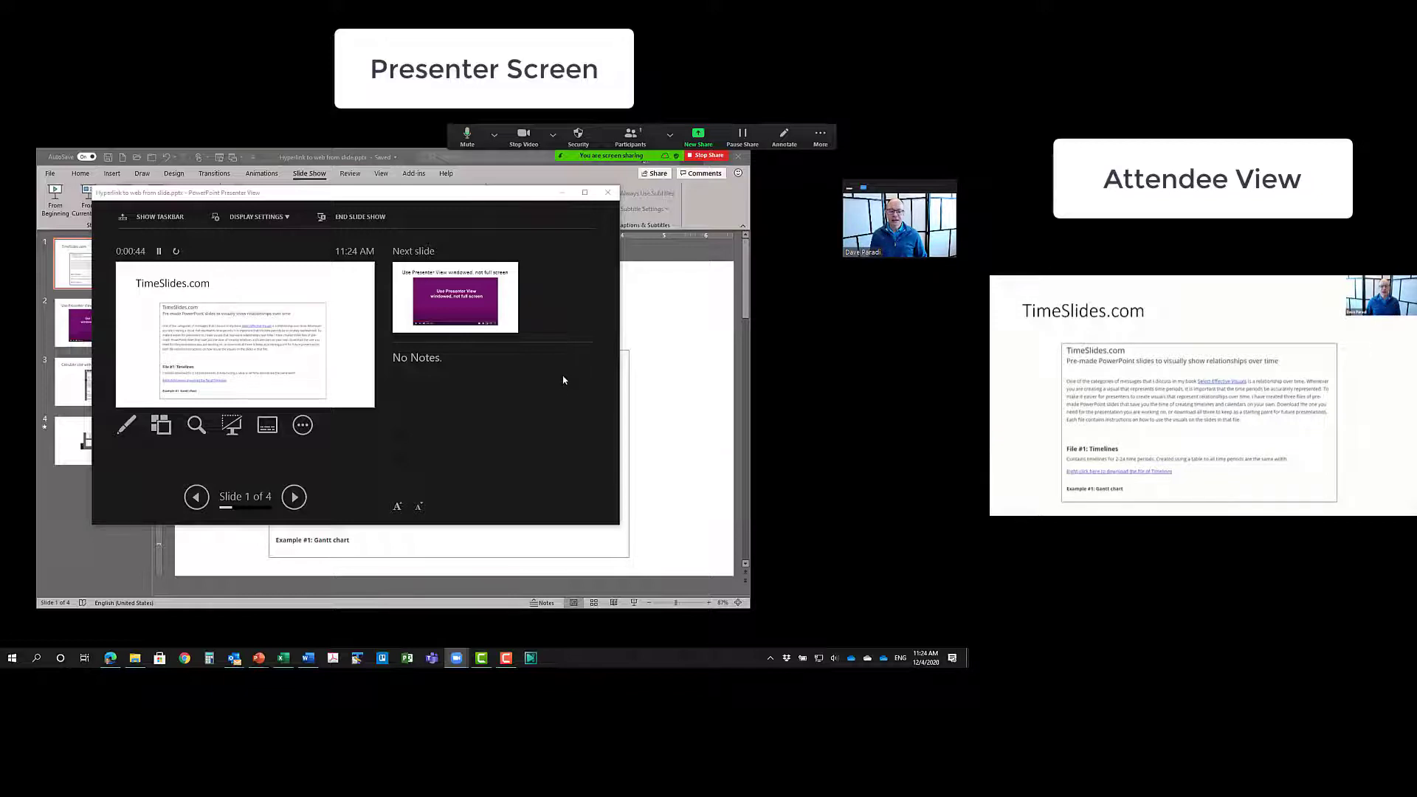
Step: Enlarge Presenter View, open the TimeSlides.com link in the browser, then return to Presenter View
{"action": "left_click", "coordinate": [619, 526]}
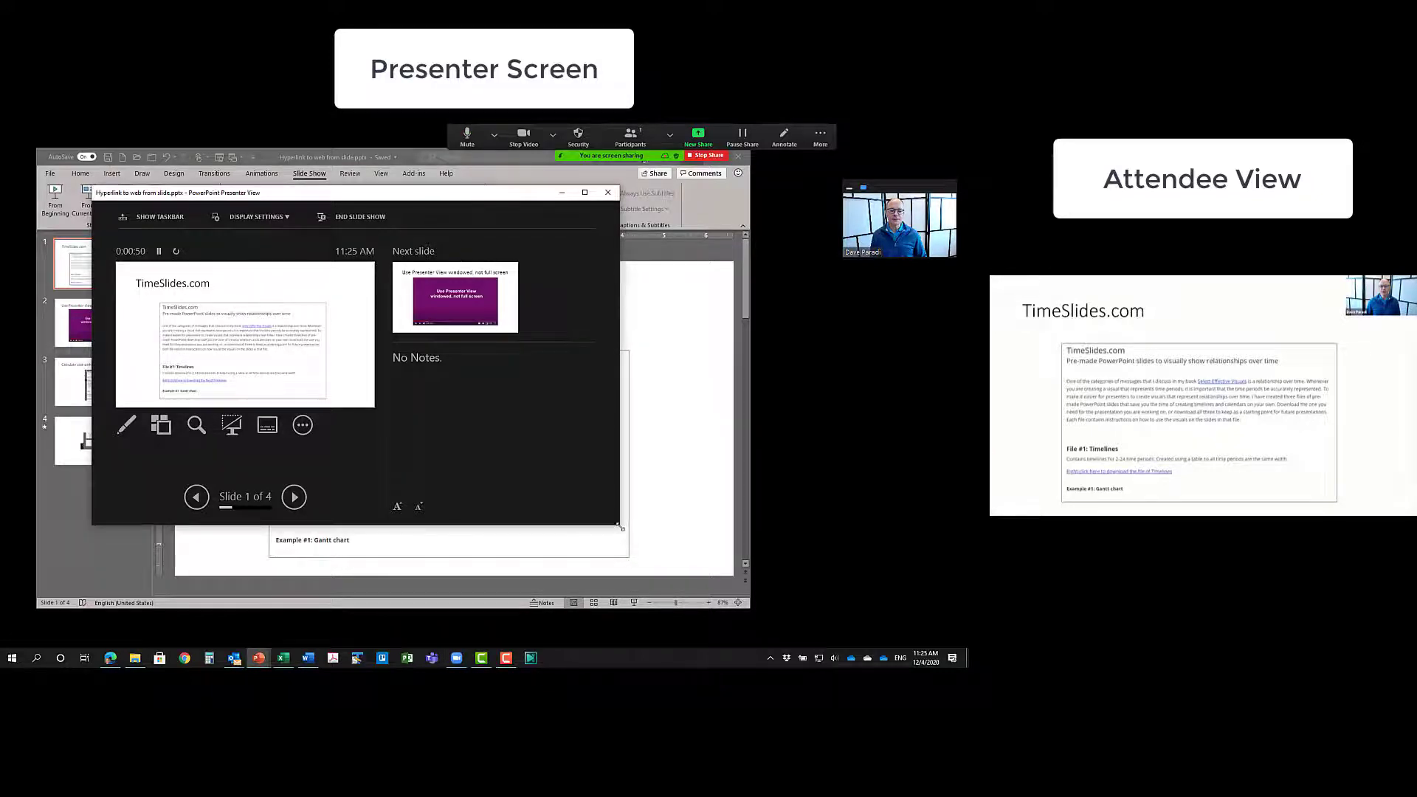
{"action": "left_click_drag", "start_coordinate": [621, 528], "coordinate": [806, 571]}
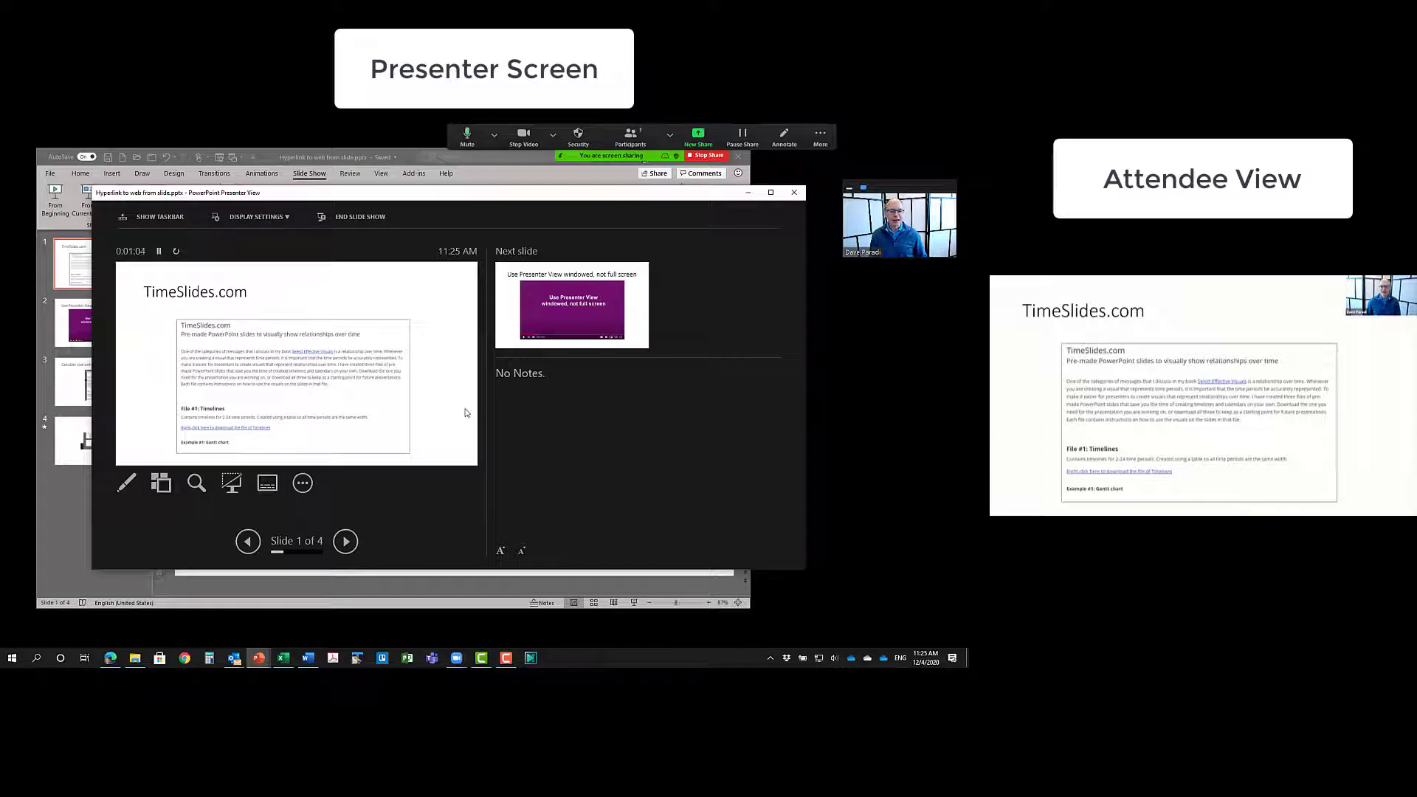
{"action": "left_click", "coordinate": [390, 444]}
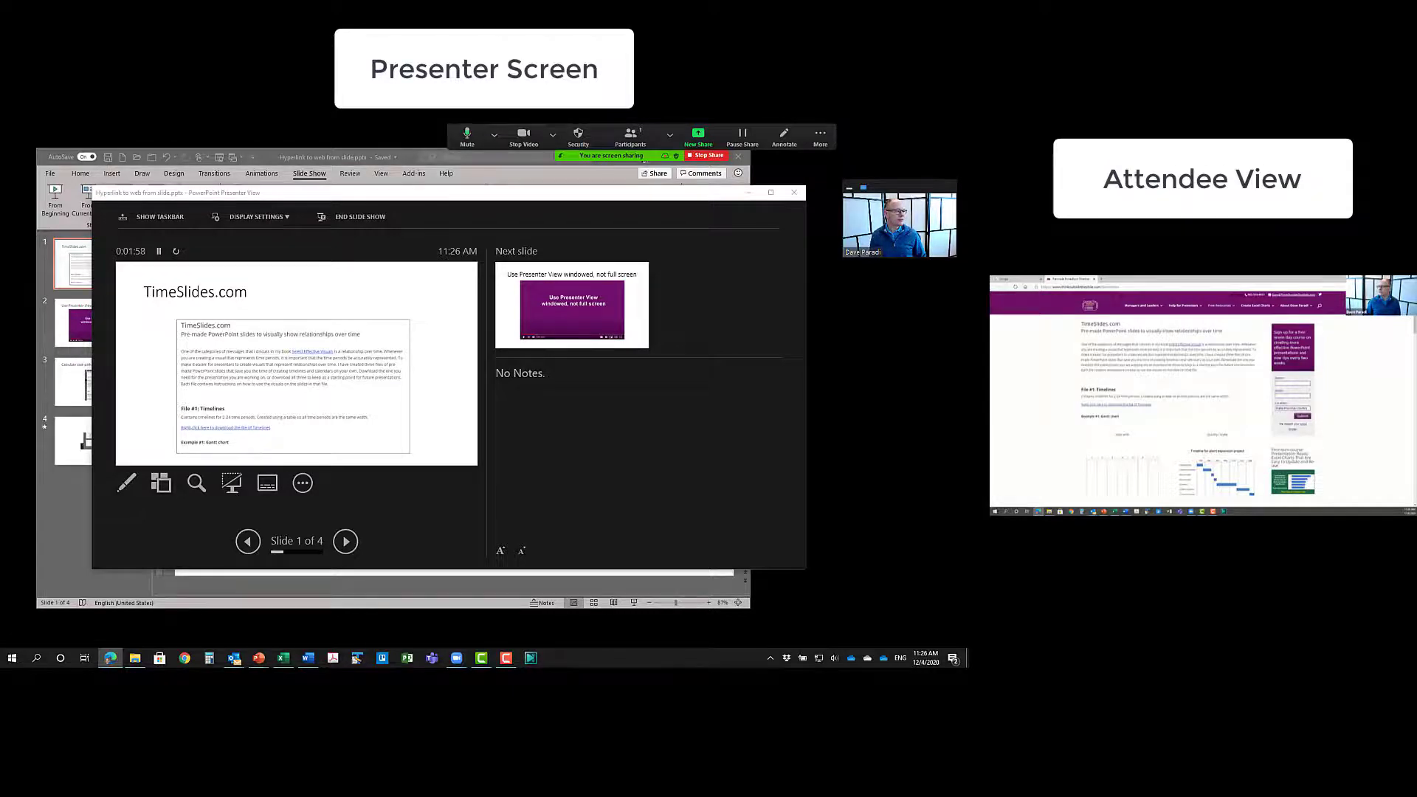
{"action": "left_click", "coordinate": [751, 574]}
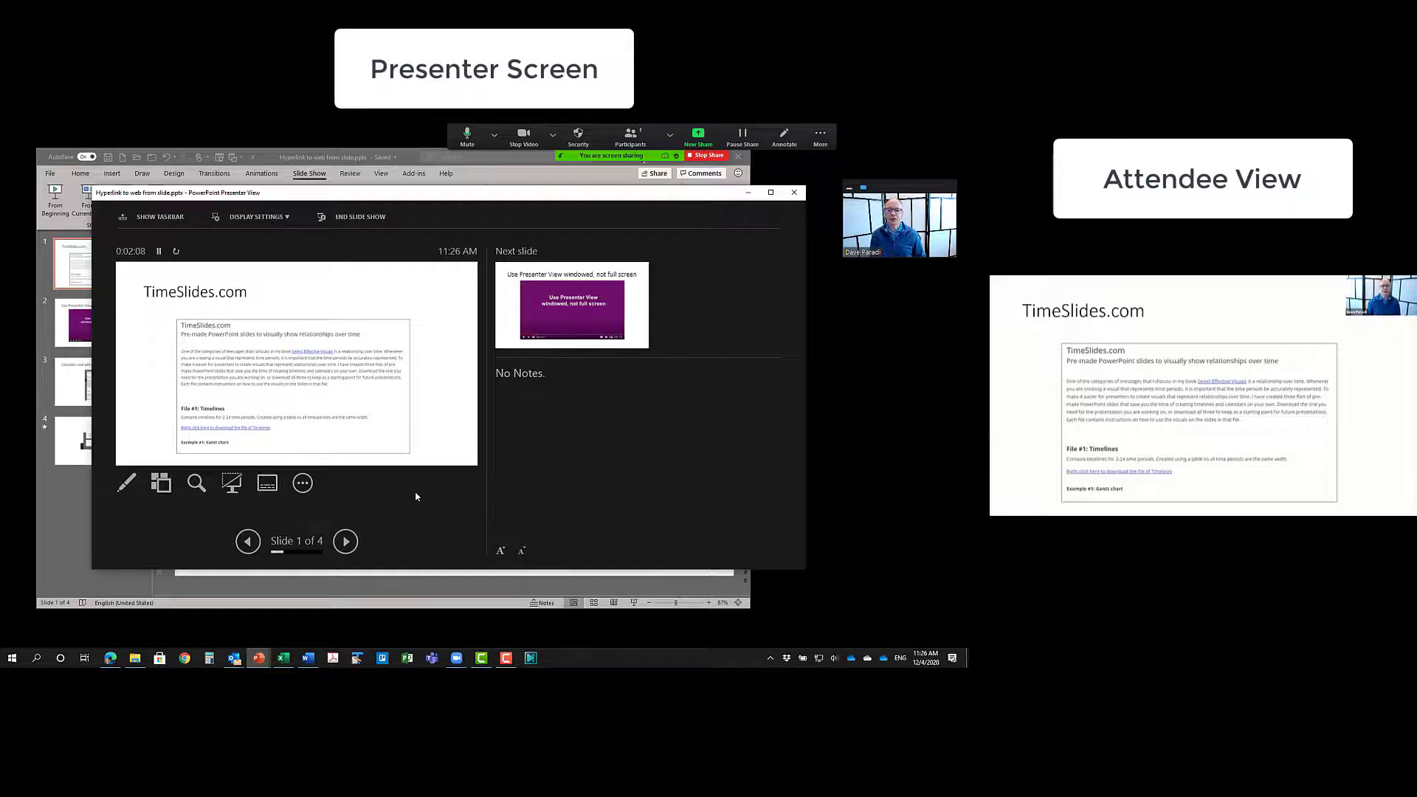
Step: Advance to slide 2 and launch its linked YouTube video in the browser
{"action": "left_click", "coordinate": [345, 541]}
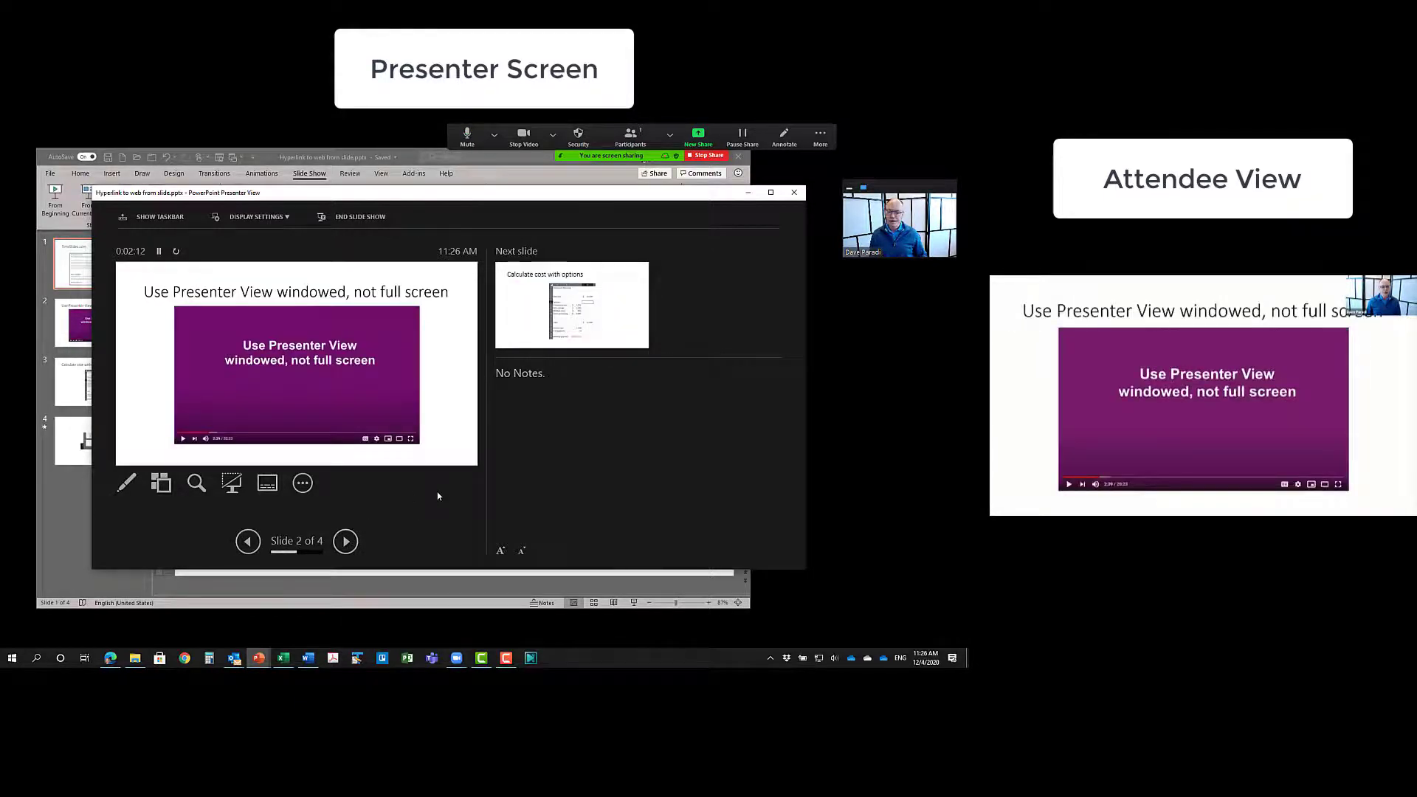
{"action": "left_click", "coordinate": [392, 420]}
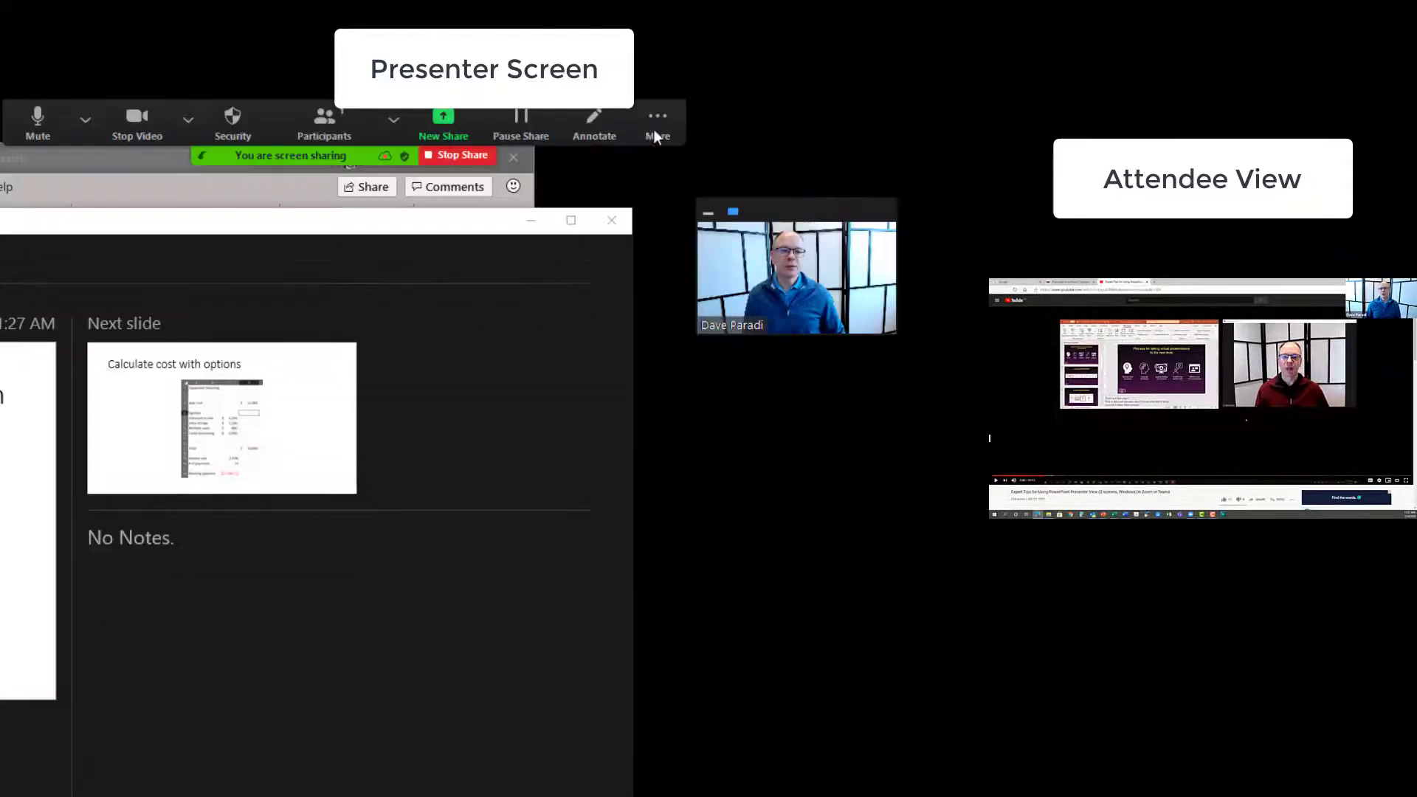
Step: Enable Zoom's Share computer sound and Optimize Screen Sharing for Video Clip options
{"action": "left_click", "coordinate": [822, 138]}
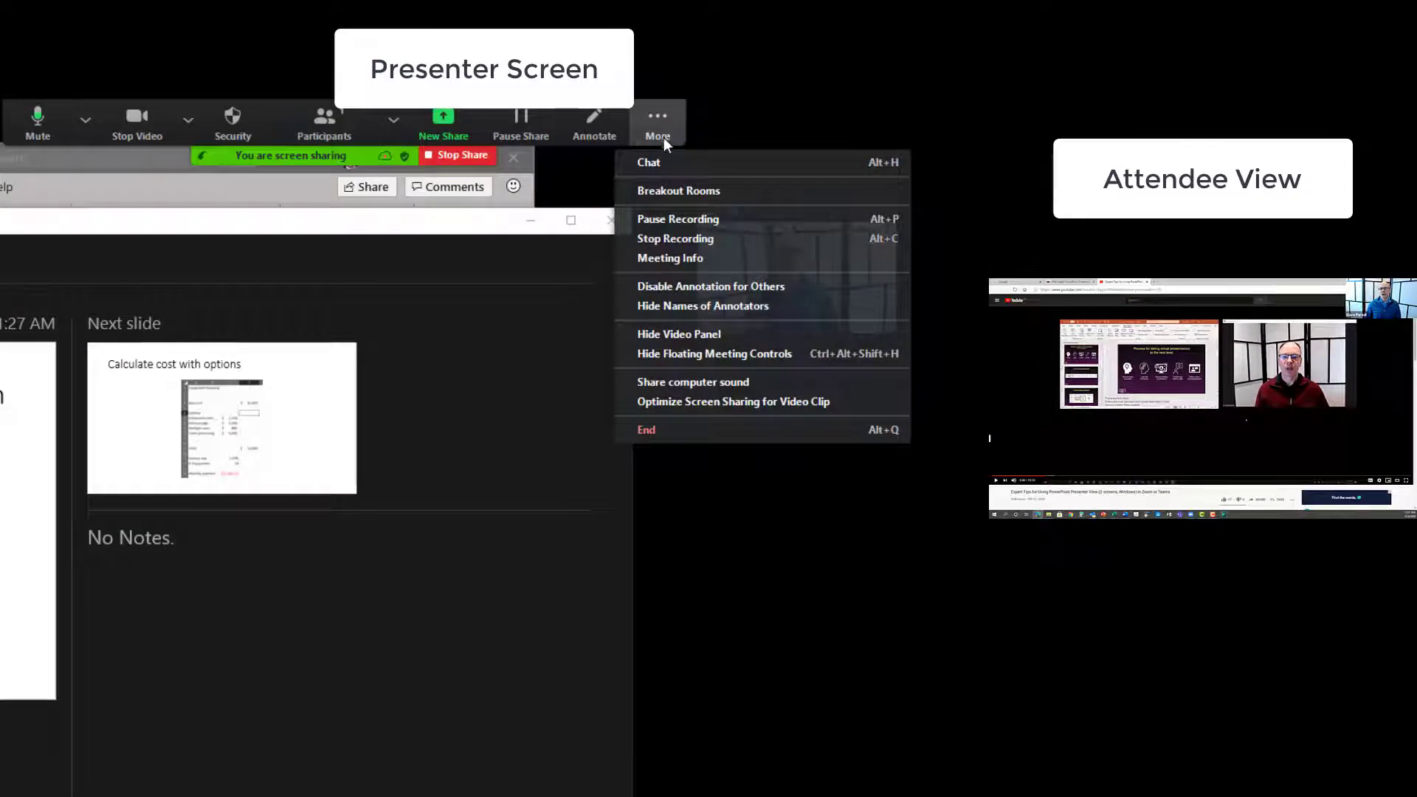
{"action": "left_click", "coordinate": [699, 378]}
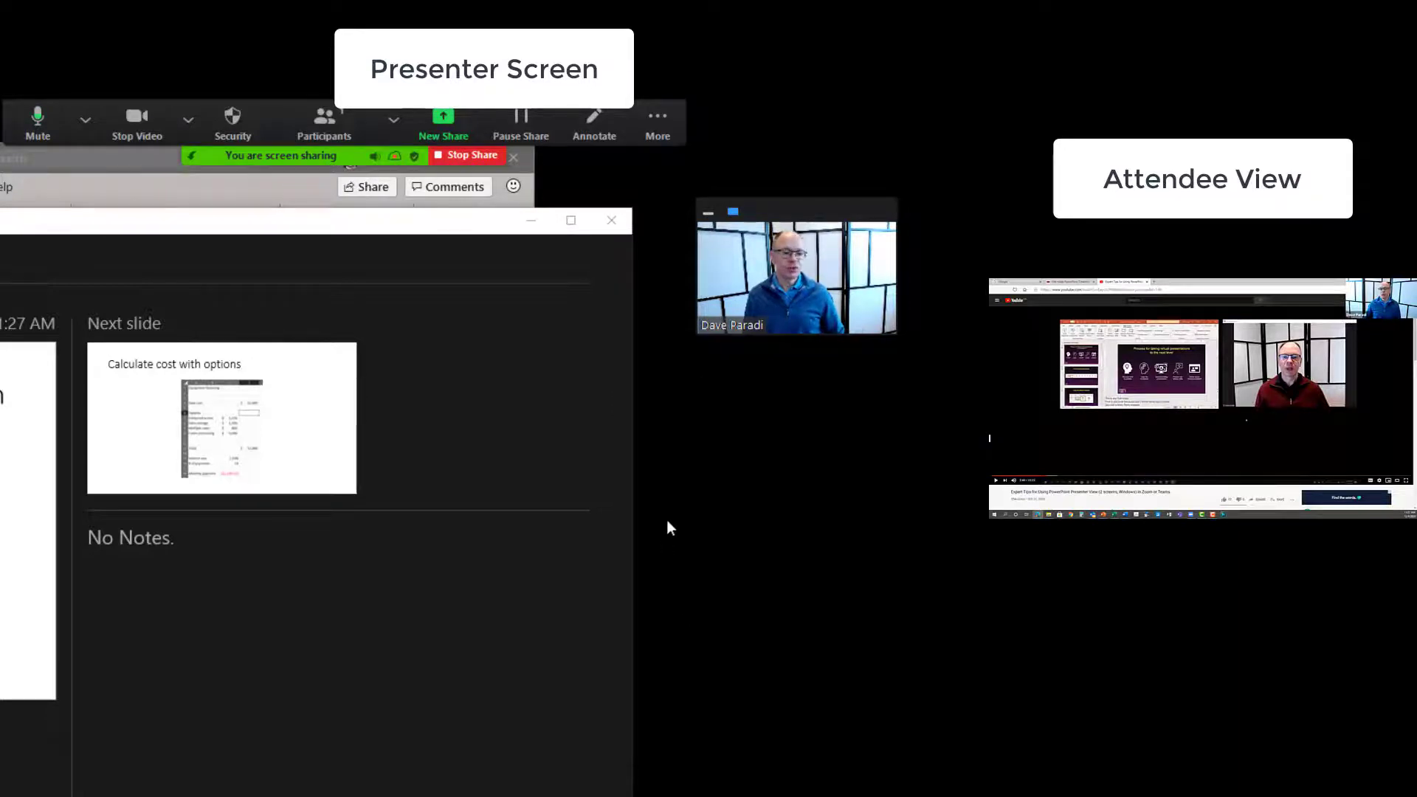
{"action": "left_click", "coordinate": [657, 127]}
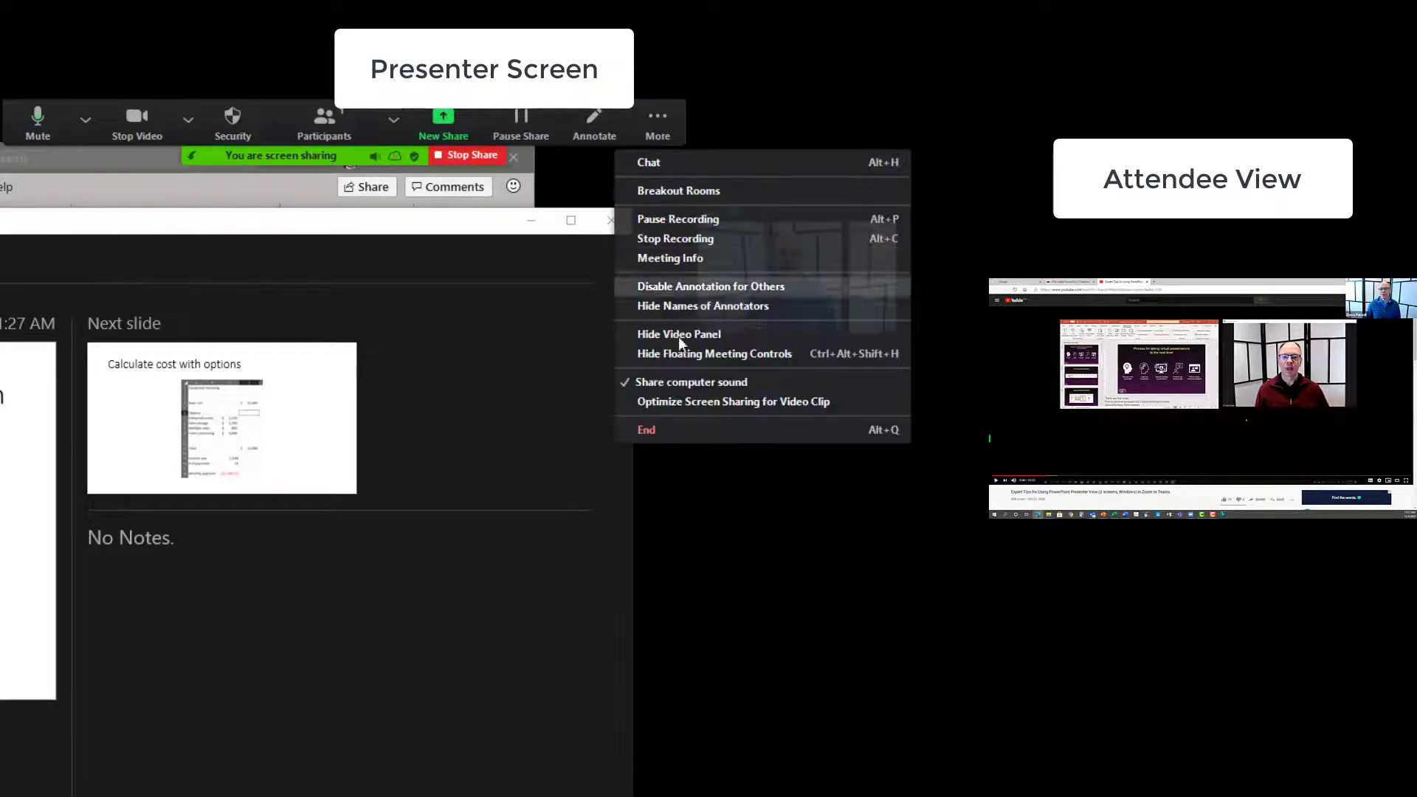
{"action": "left_click", "coordinate": [695, 399]}
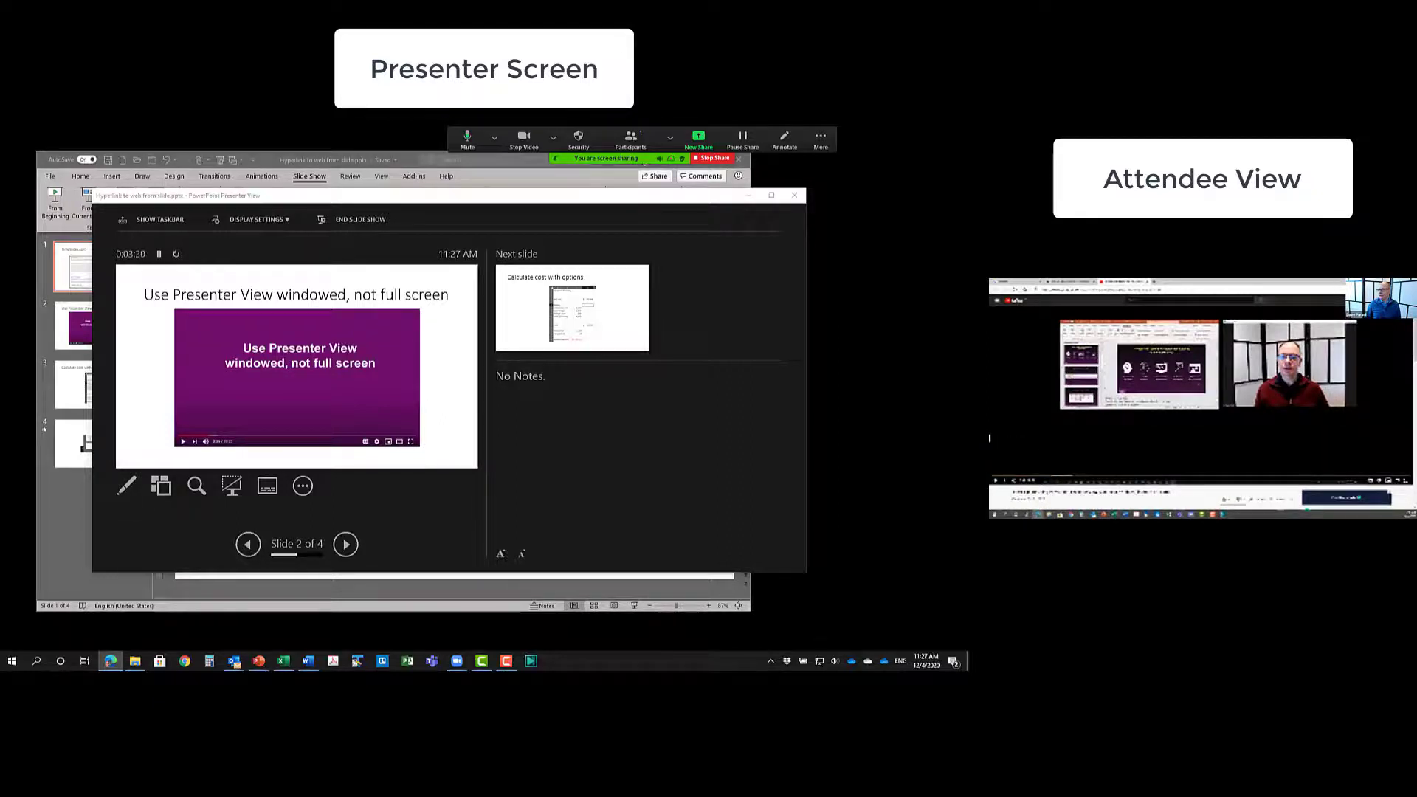
Step: Return to Presenter View, show Zoom's video panel, stop sharing computer sound, and advance to slide 3
{"action": "left_click", "coordinate": [744, 490]}
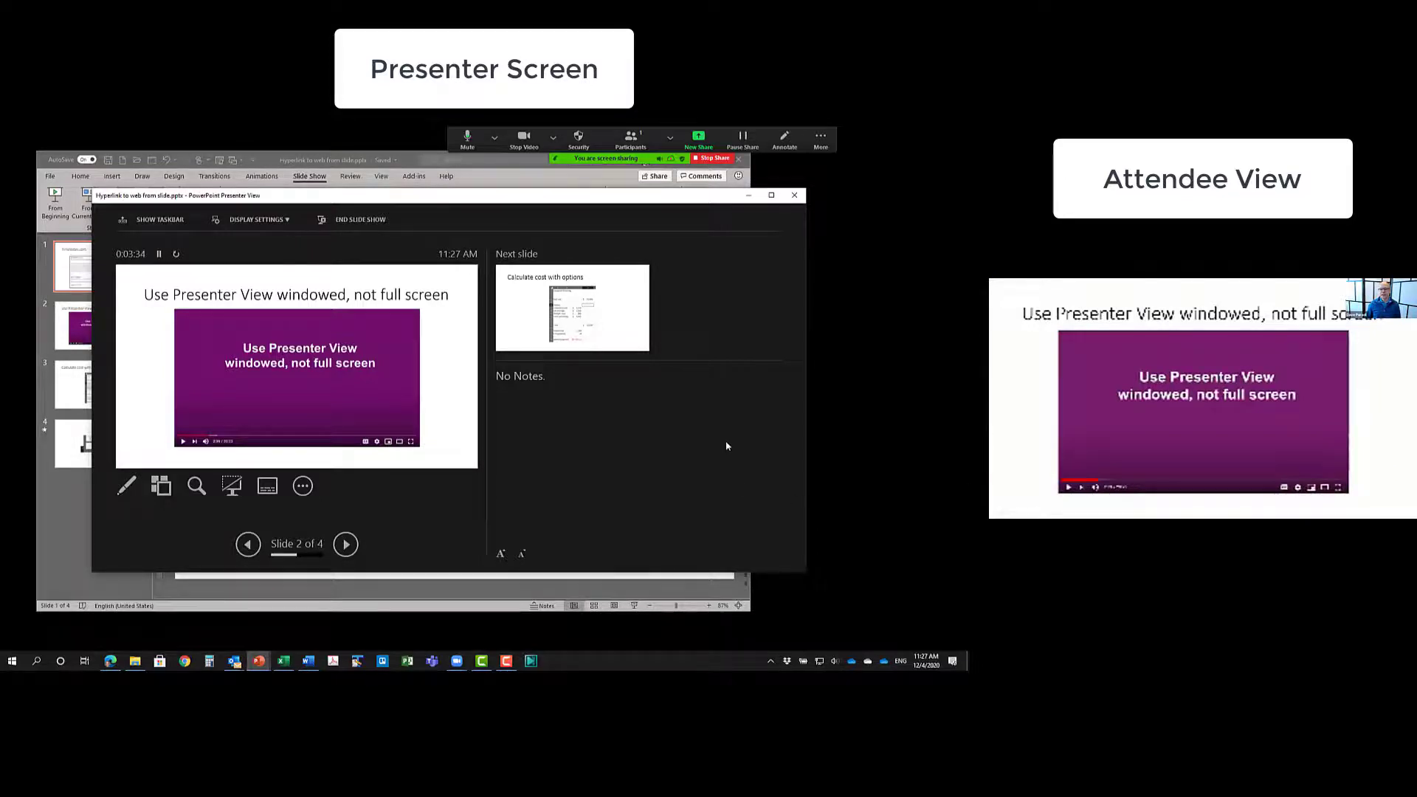
{"action": "left_click", "coordinate": [816, 142]}
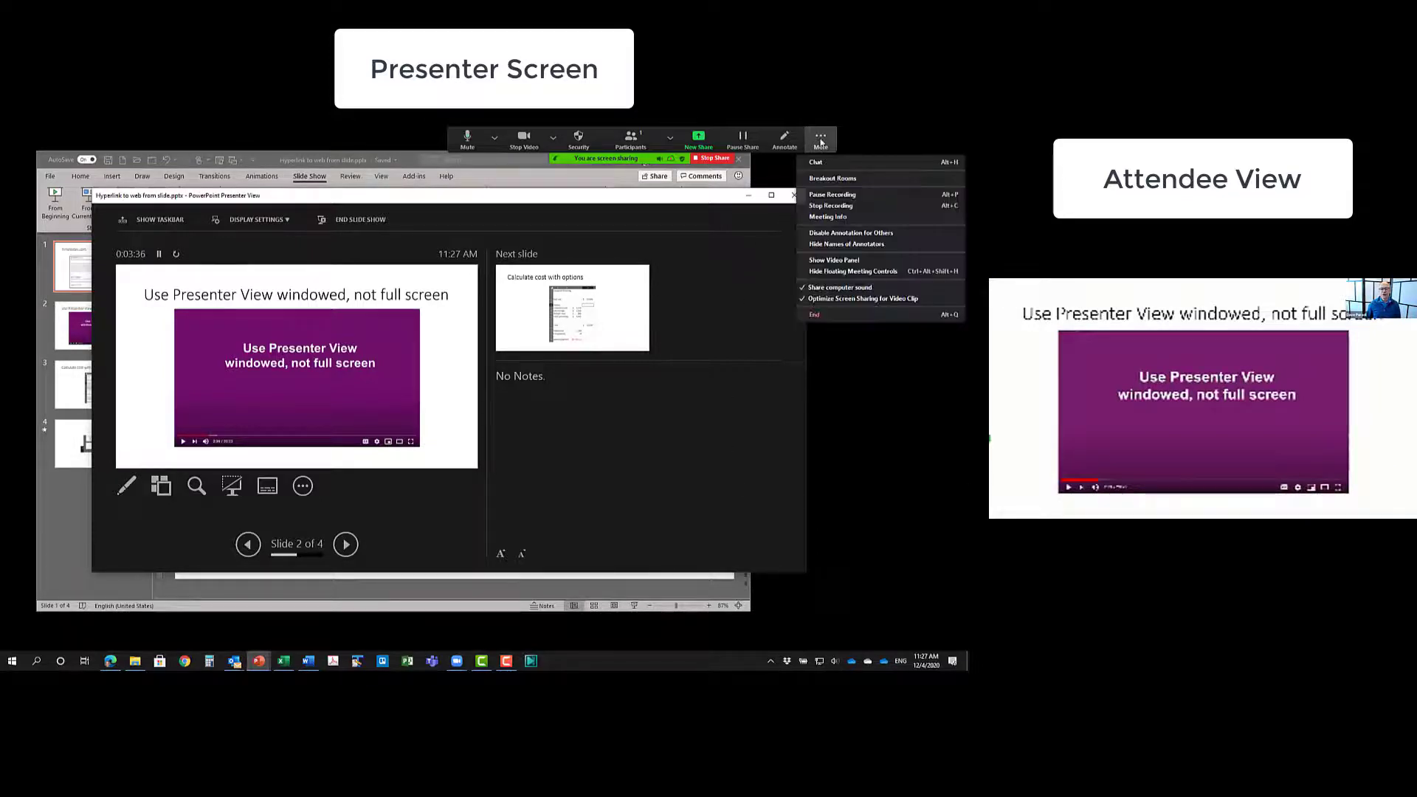
{"action": "left_click", "coordinate": [833, 259]}
{"action": "left_click", "coordinate": [820, 140]}
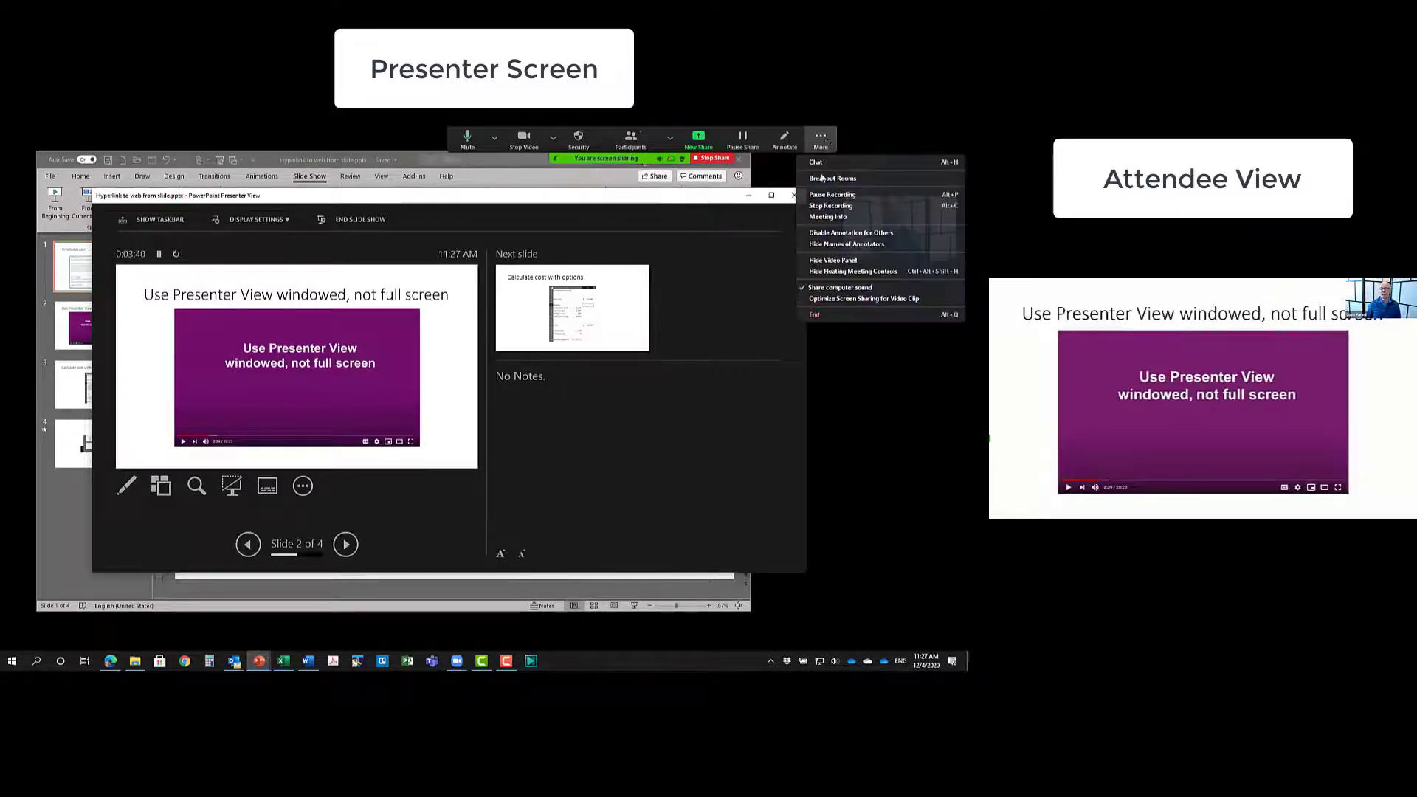
{"action": "left_click", "coordinate": [832, 289]}
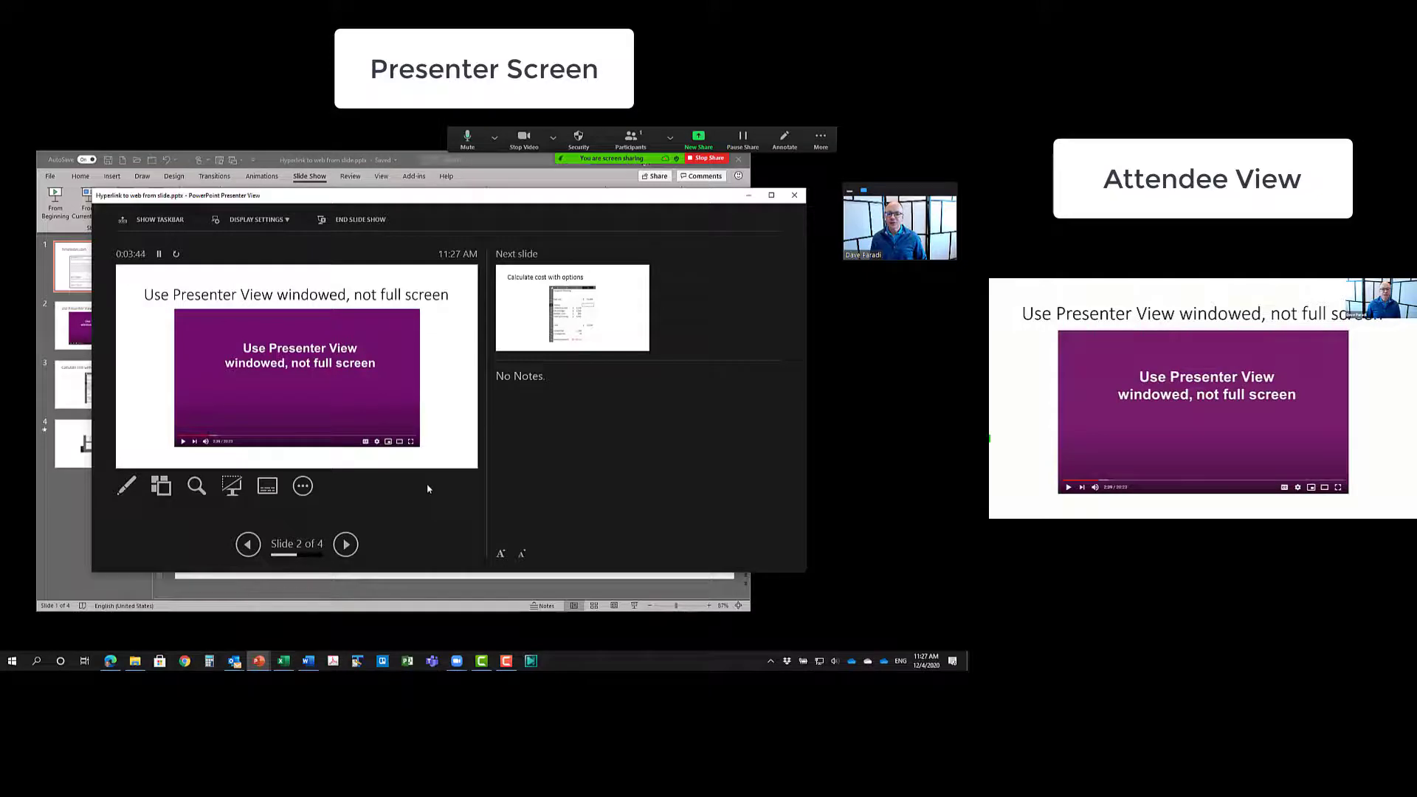
{"action": "key", "text": "Right"}
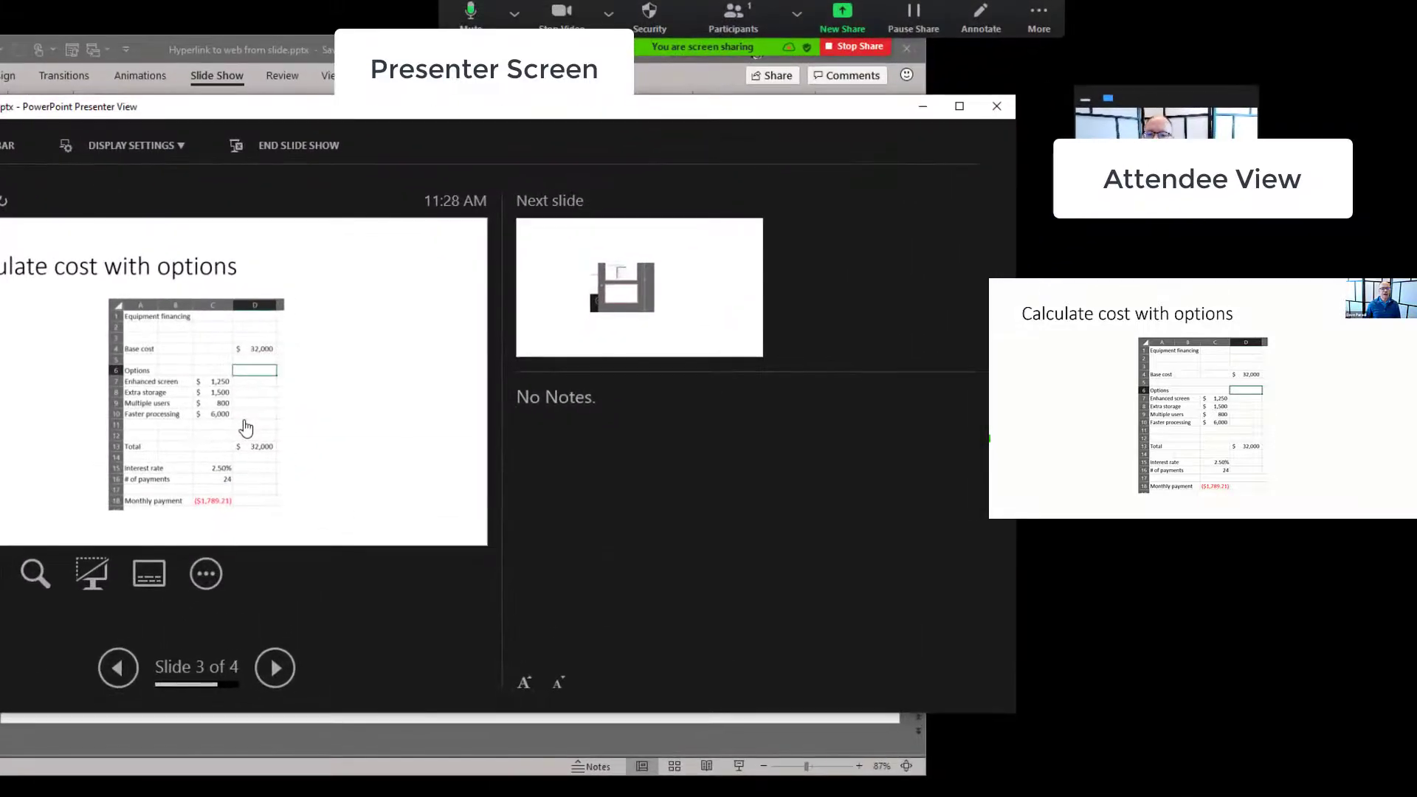
Step: Open Equipment Financing Worksheet.xlsx from slide 3's spreadsheet image, accepting the security notice
{"action": "left_click", "coordinate": [246, 427]}
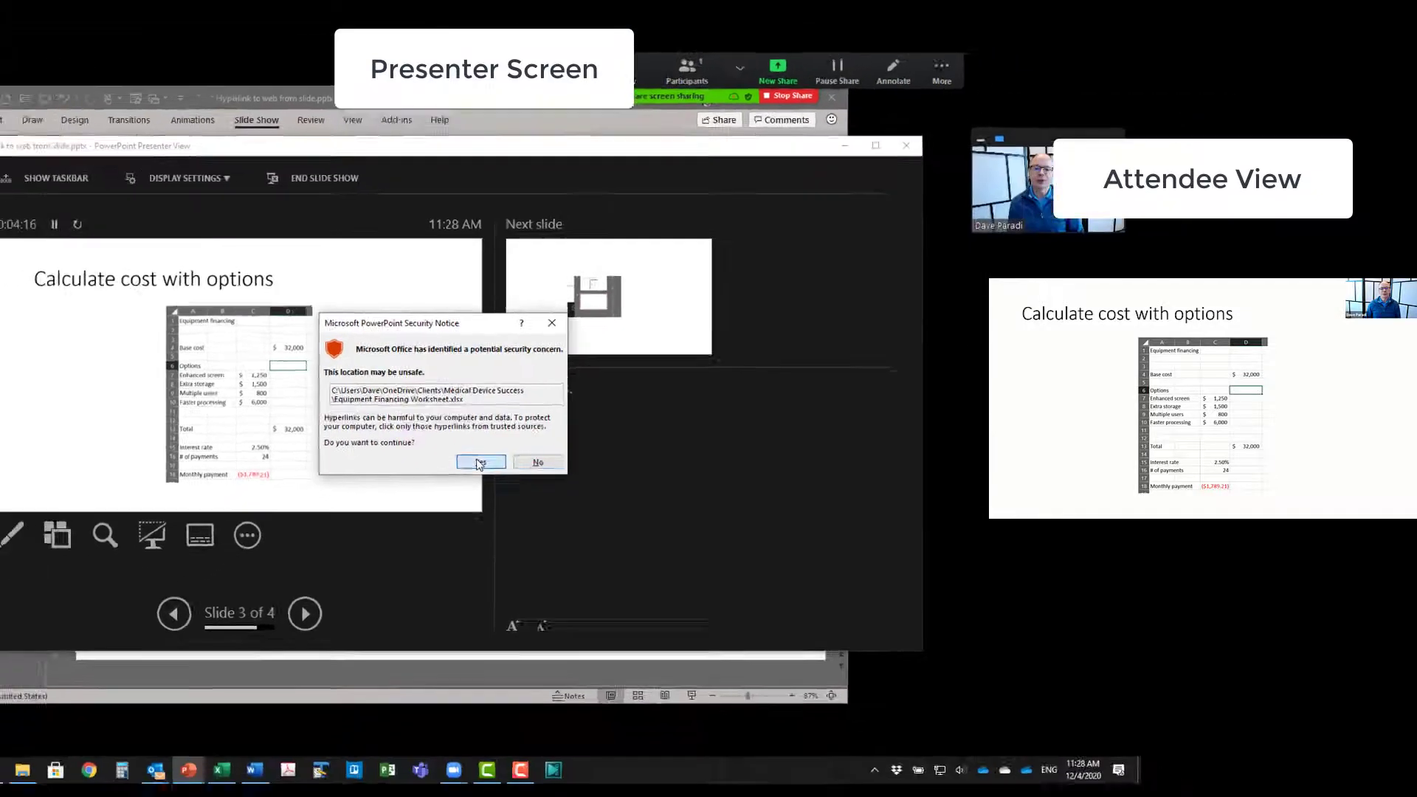
{"action": "left_click", "coordinate": [484, 487]}
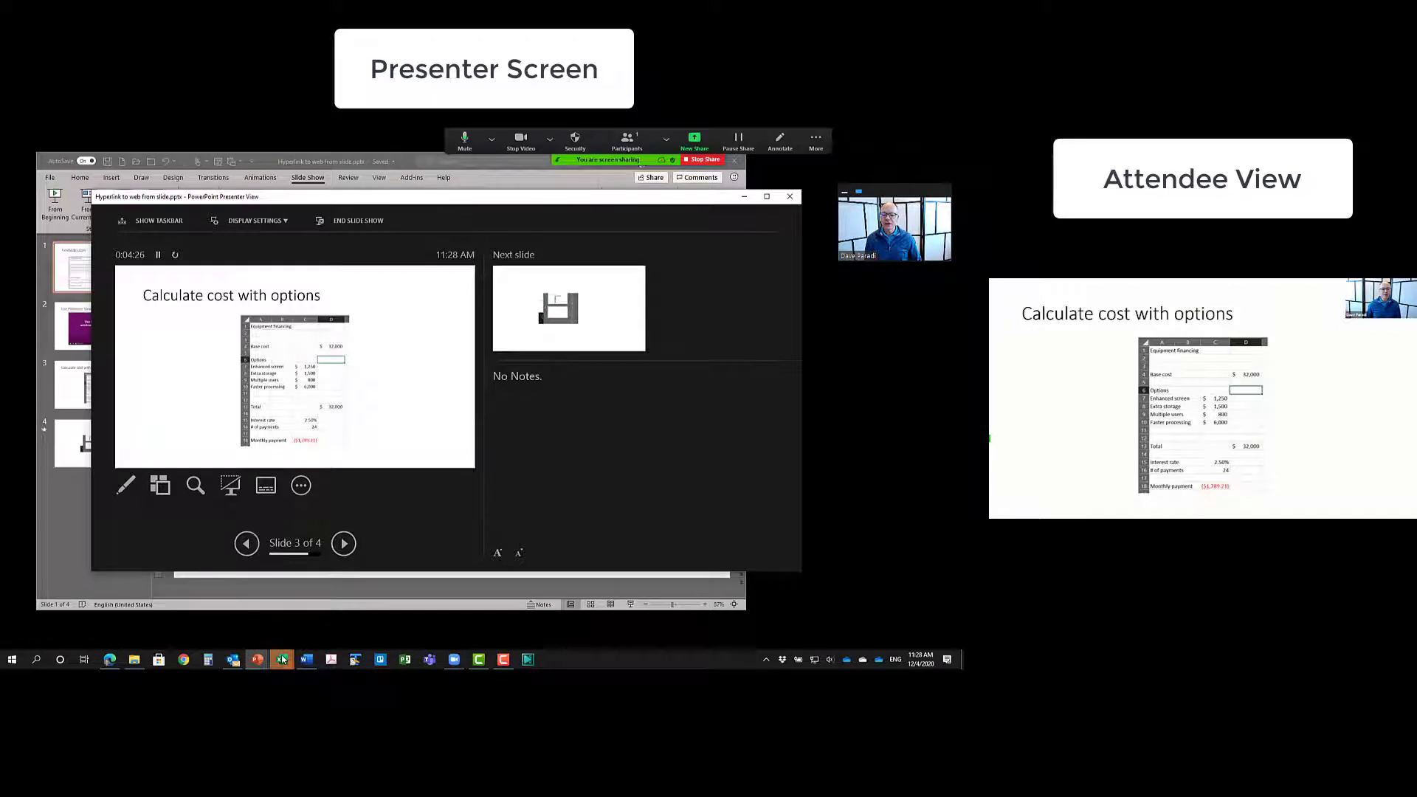
Step: Bring the Equipment Financing Worksheet Excel window to the front from the taskbar
{"action": "mouse_move", "coordinate": [282, 659]}
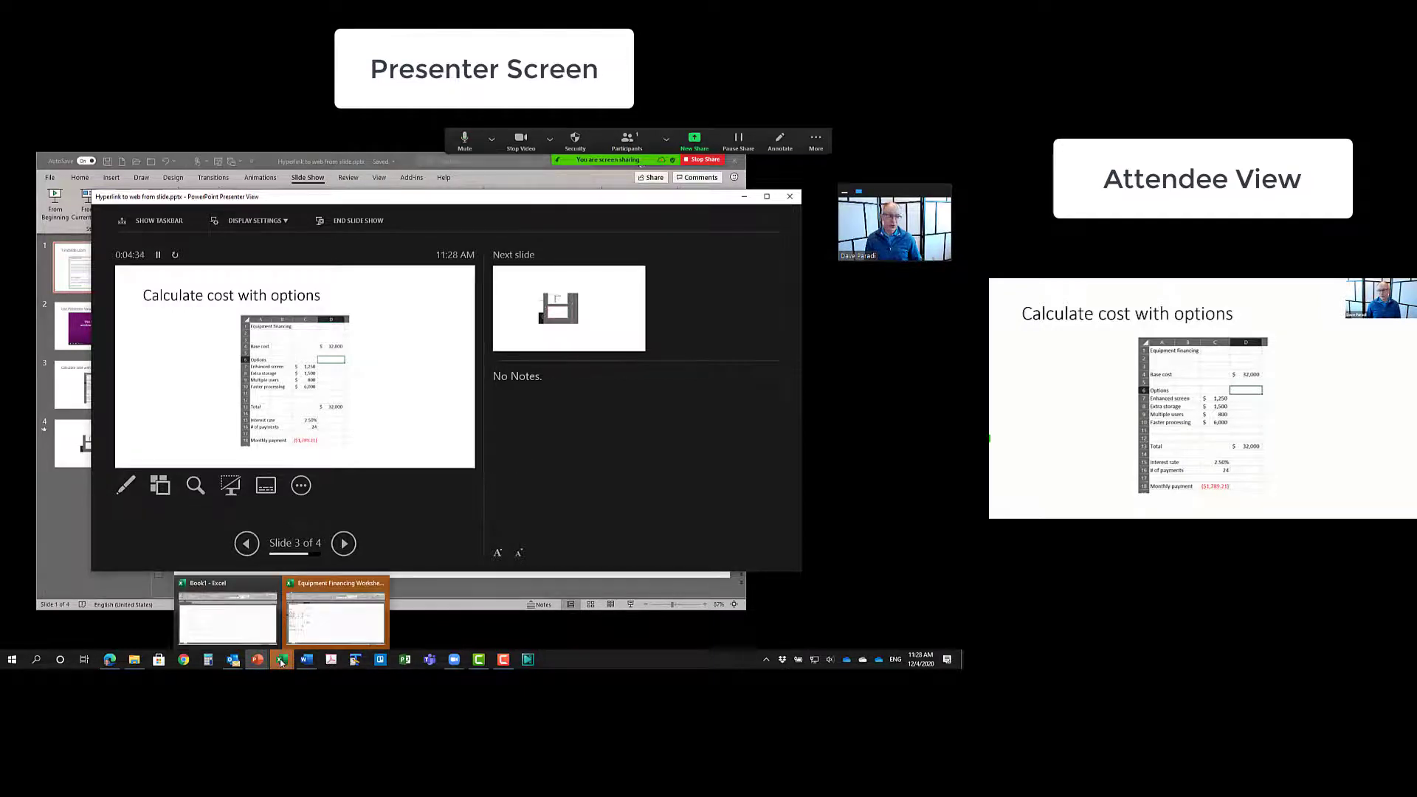
{"action": "left_click", "coordinate": [361, 624]}
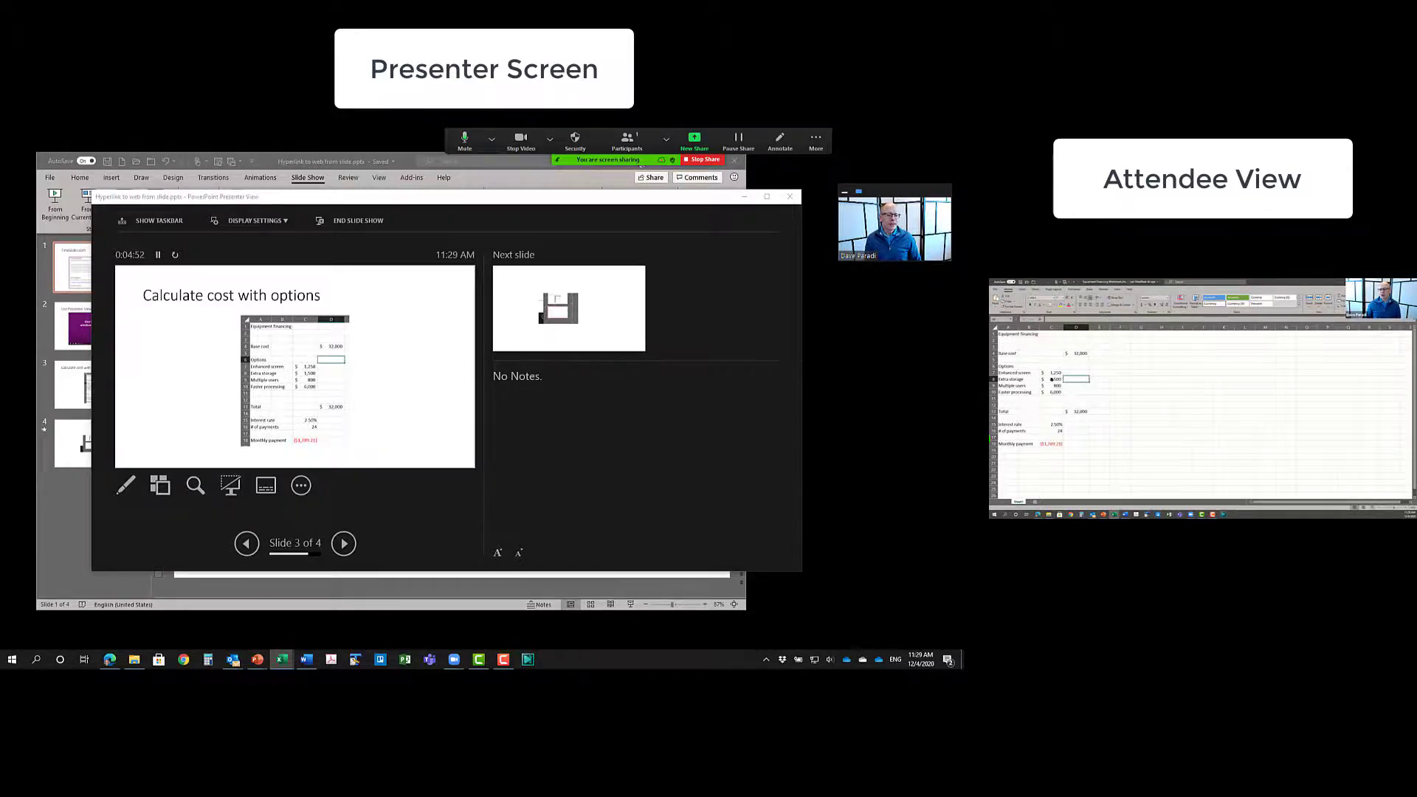
Step: Copy the $1,500 Extra storage cost from C8 into D8, then return to Presenter View
{"action": "left_click", "coordinate": [1051, 378]}
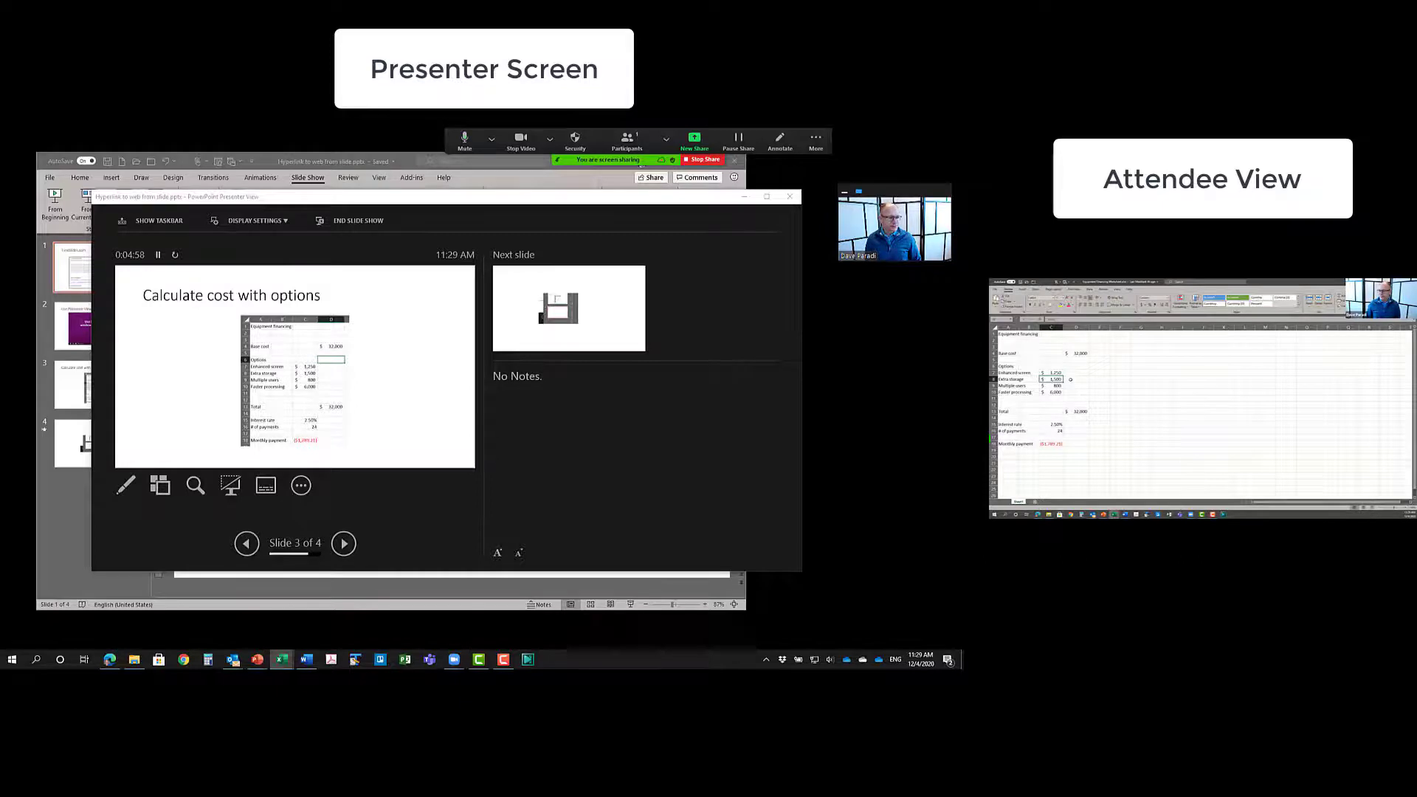
{"action": "left_click", "coordinate": [1070, 379]}
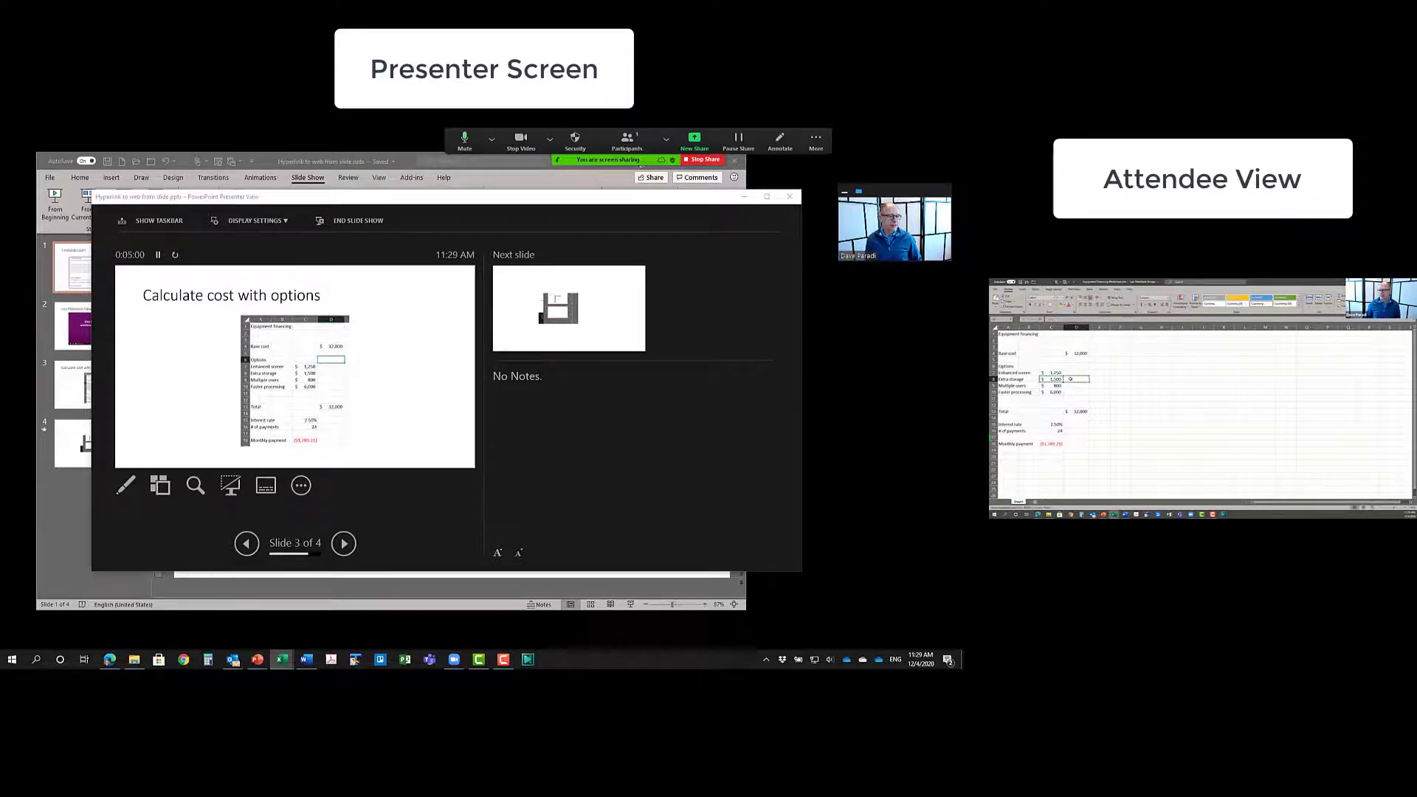
{"action": "key", "text": "Return"}
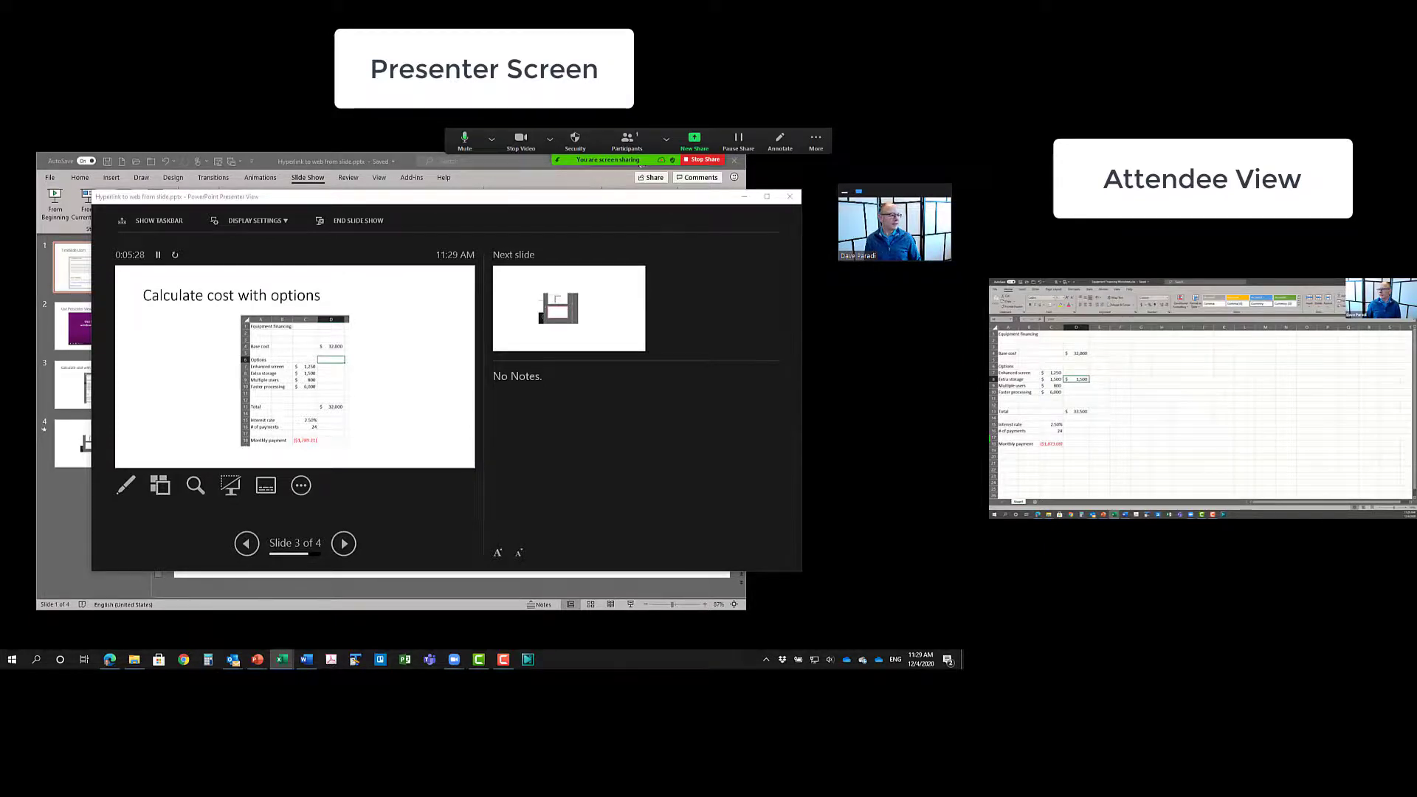
{"action": "left_click", "coordinate": [723, 196]}
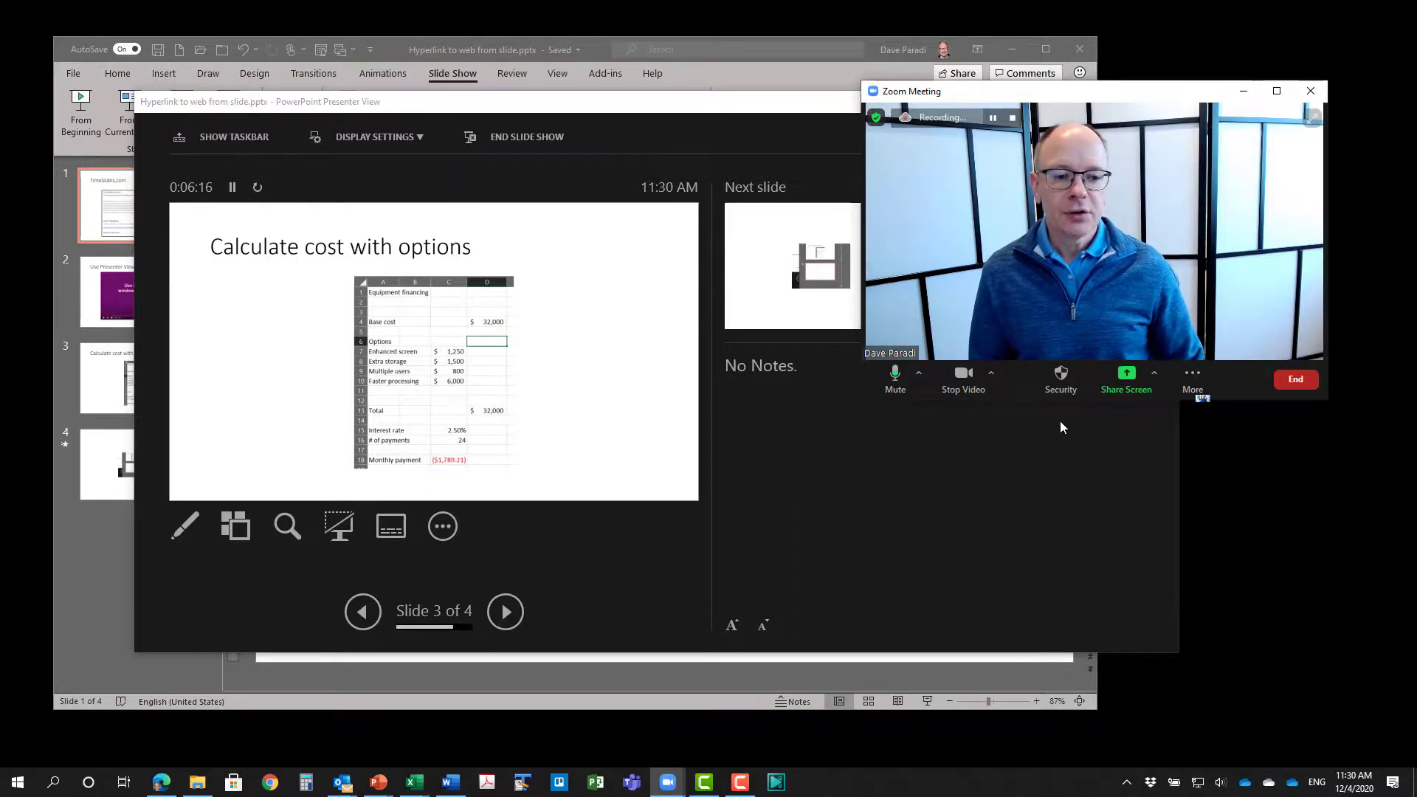
Step: Operate Zoom's 'Select a window or an application' share picker, which stays open
{"action": "left_click", "coordinate": [1126, 376]}
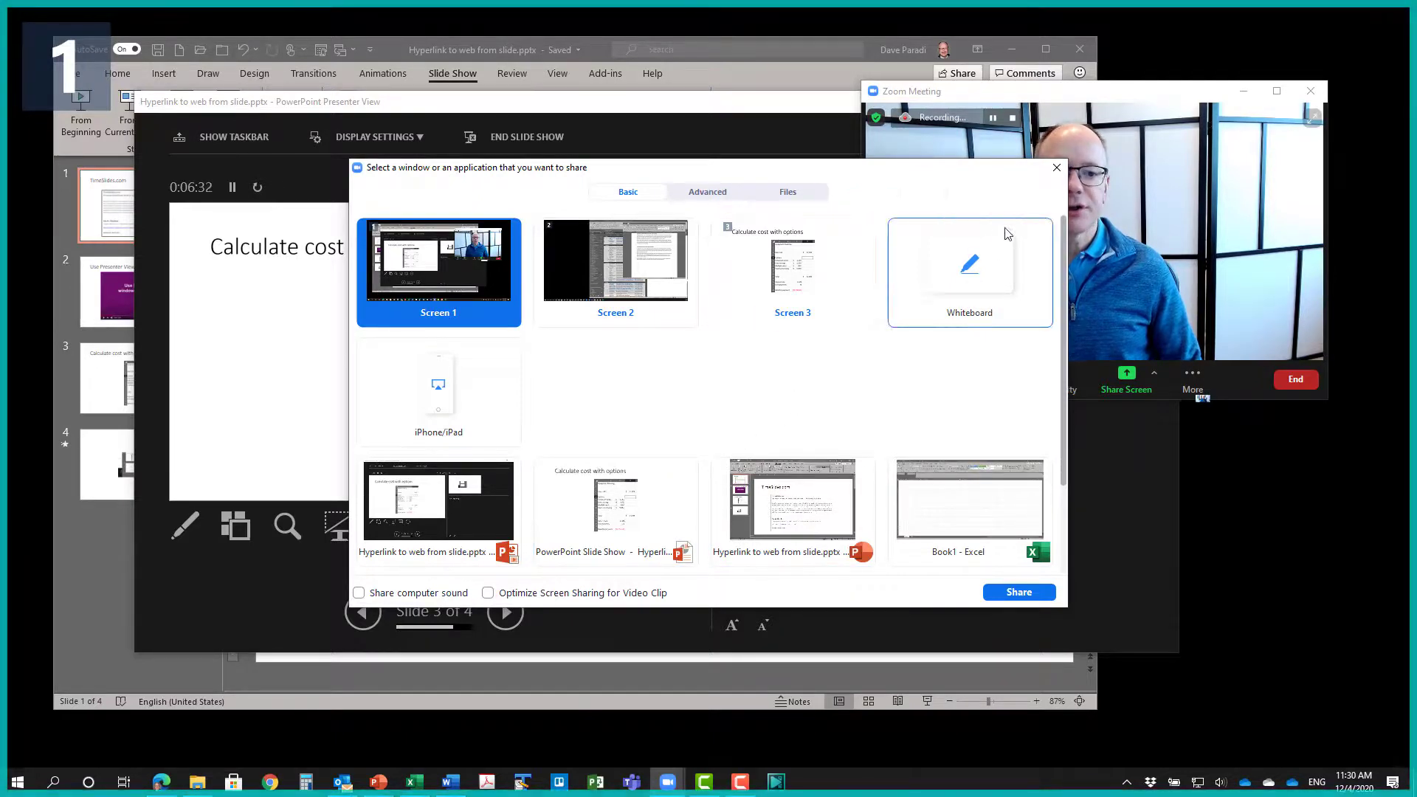
{"action": "left_click", "coordinate": [1056, 169]}
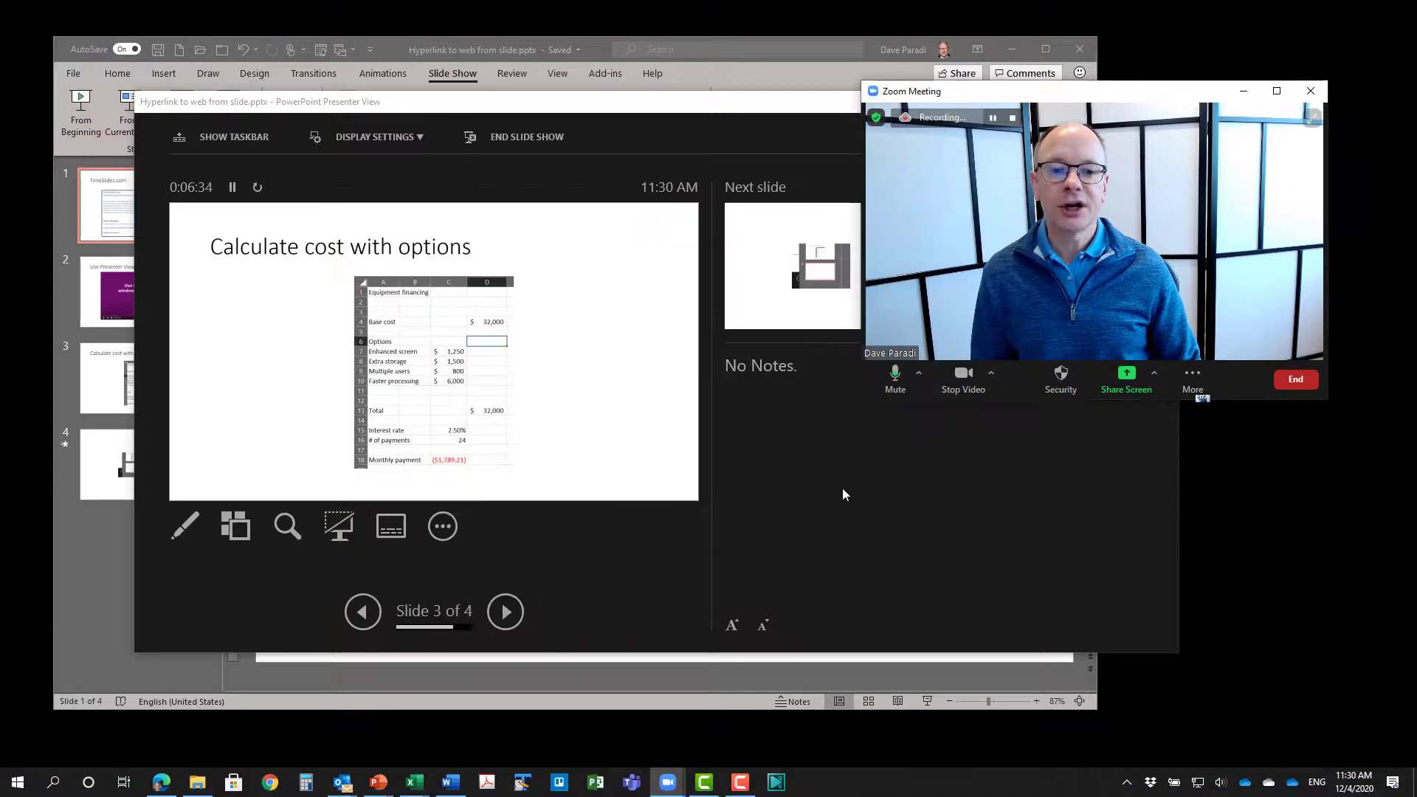